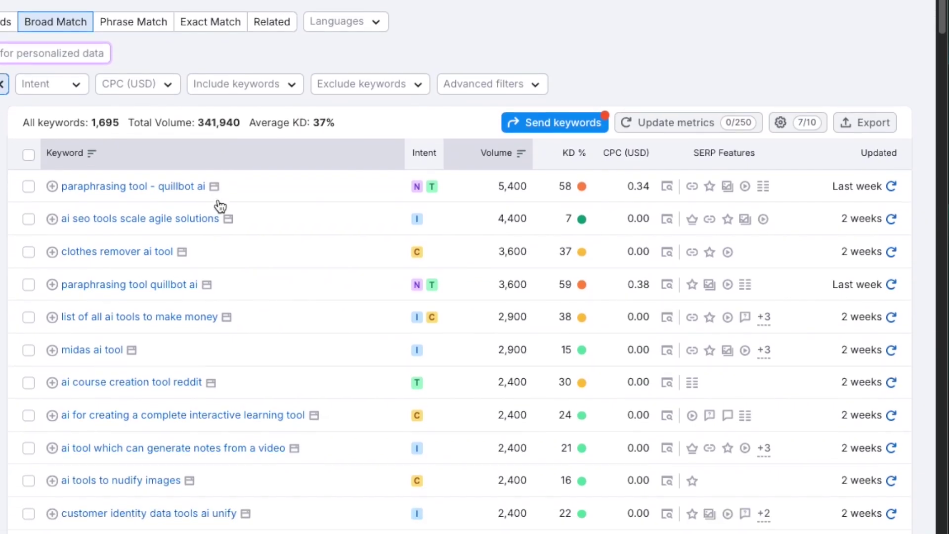
- Scroll through the broad-match AI tools keywords to review intent, volume, KD and CPC
scroll(220, 207, "down", 1)
scroll(220, 207, "down", 3)
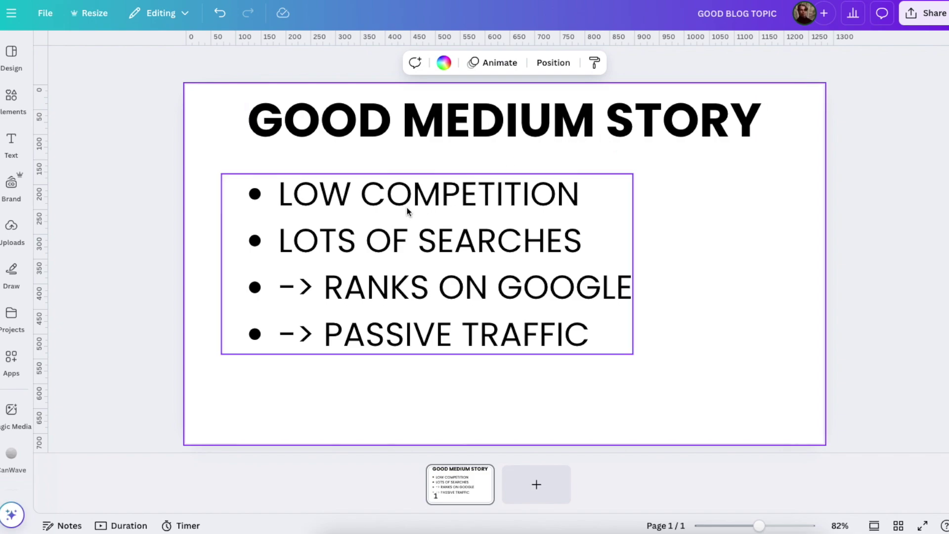
triple_click(319, 203)
left_click(318, 193)
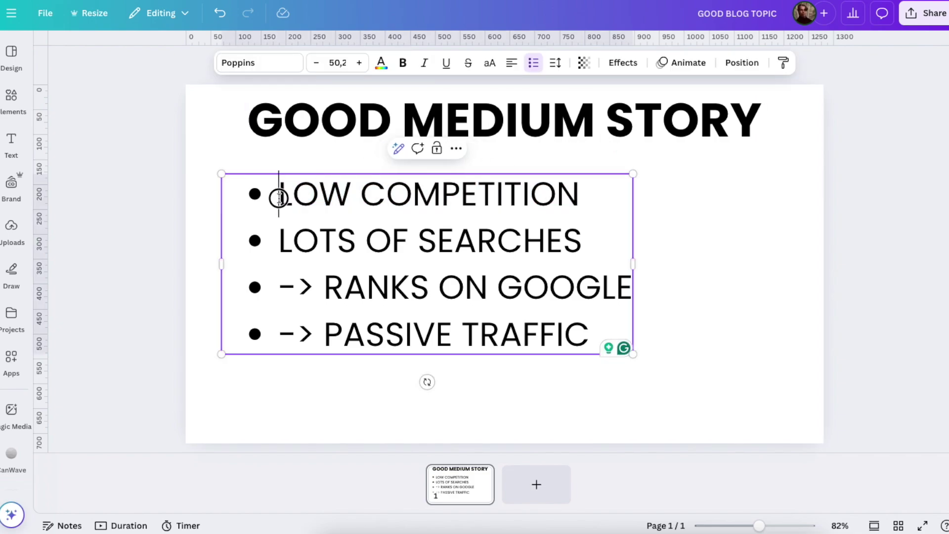
left_click_drag(276, 194, 583, 199)
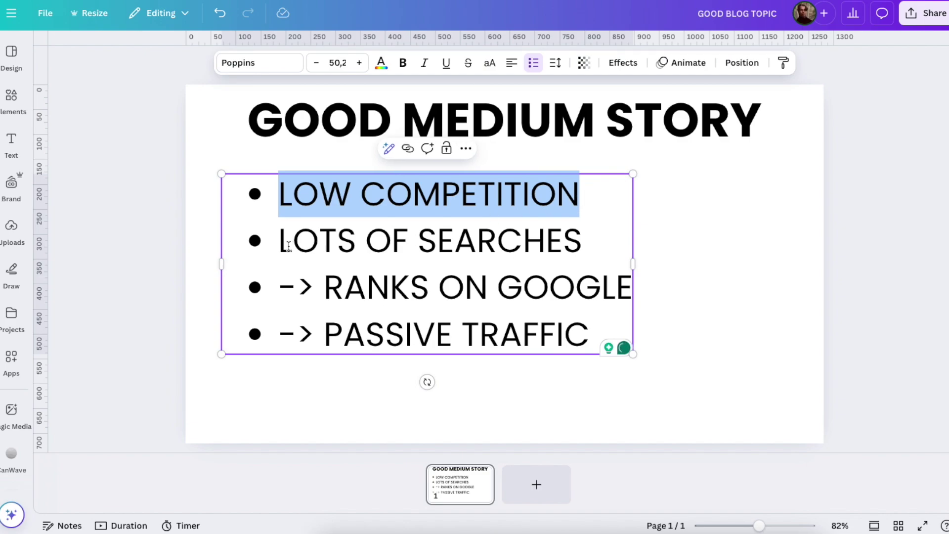
left_click_drag(288, 245, 579, 241)
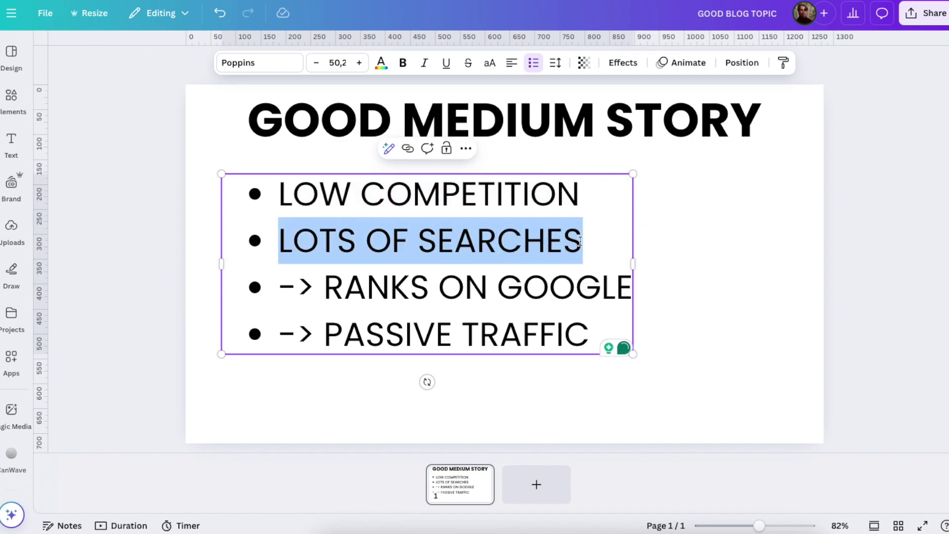
left_click(610, 213)
left_click_drag(599, 244, 282, 202)
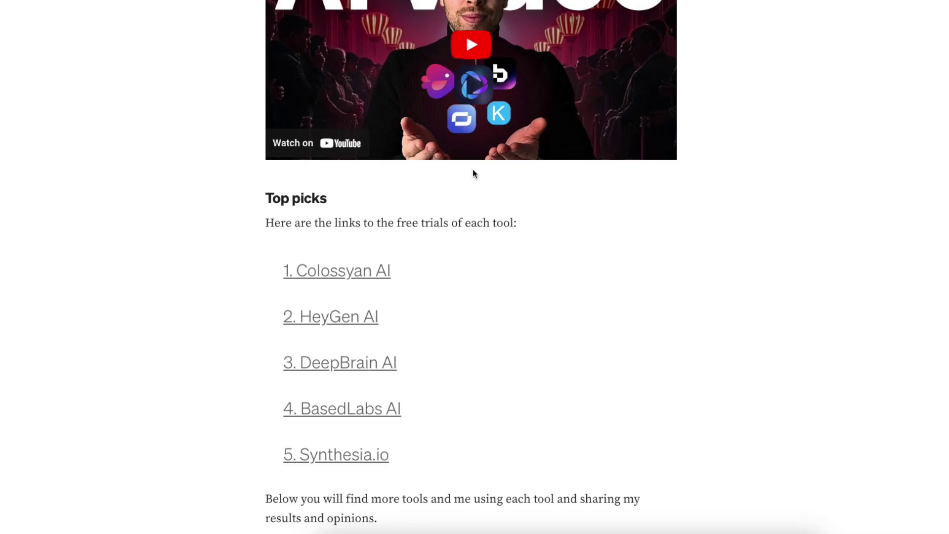
scroll(472, 168, "up", 10)
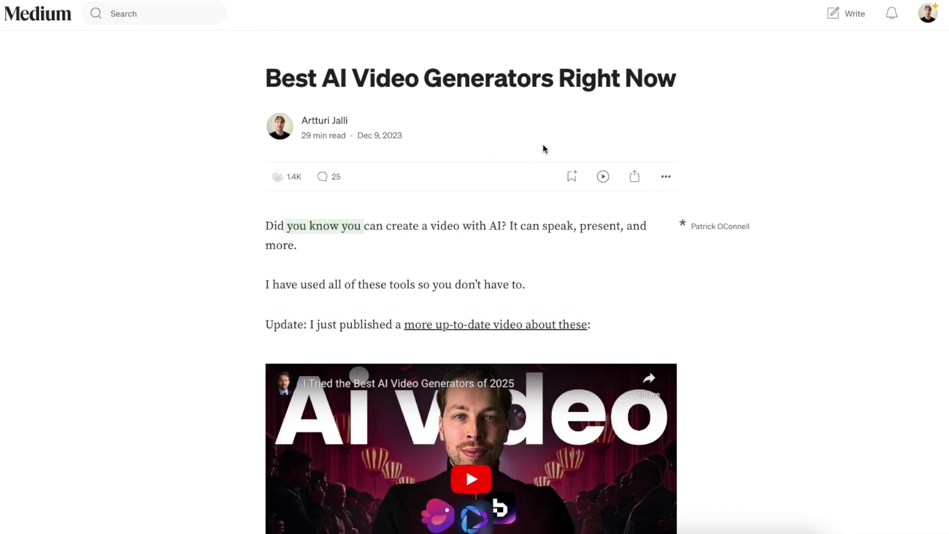
left_click_drag(215, 75, 735, 78)
scroll(735, 78, "down", 10)
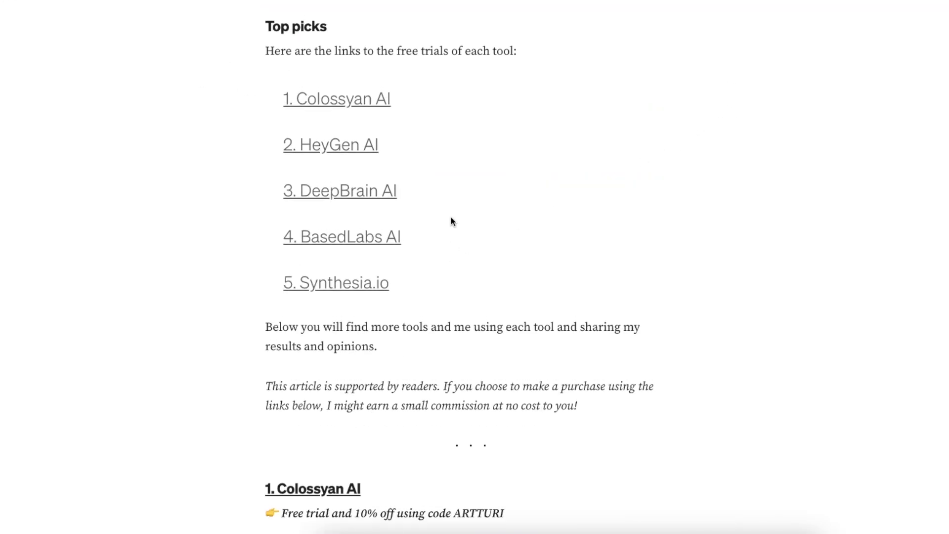
scroll(452, 220, "up", 10)
left_click(271, 78)
left_click_drag(253, 79, 669, 82)
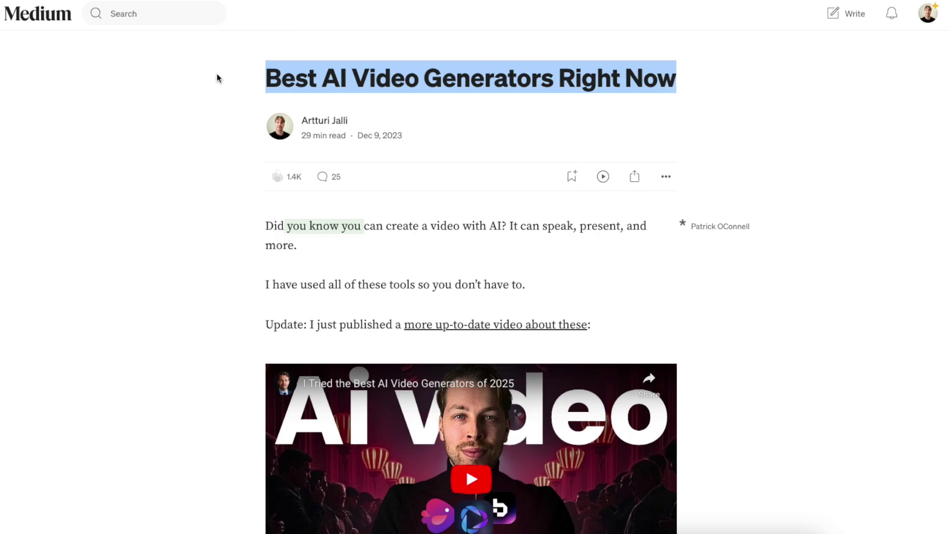
left_click_drag(218, 78, 549, 83)
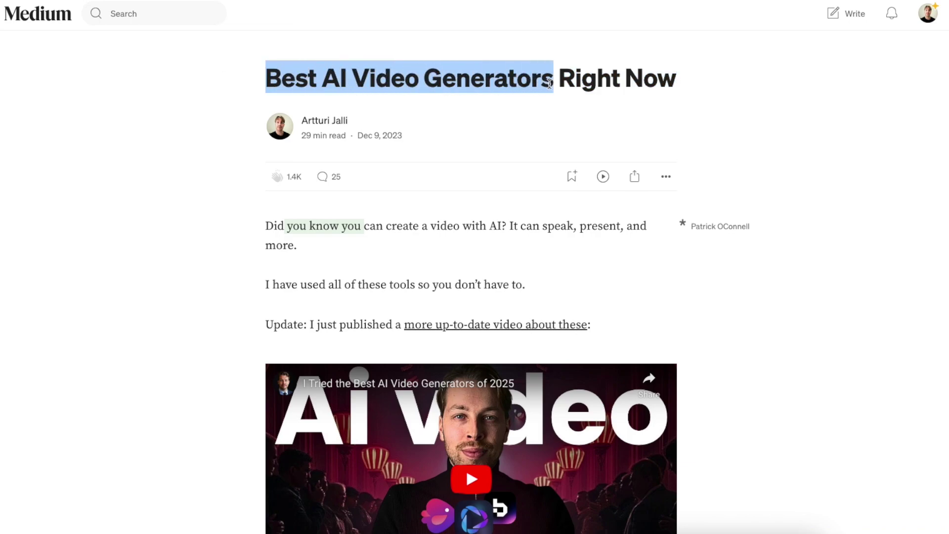
scroll(389, 137, "down", 10)
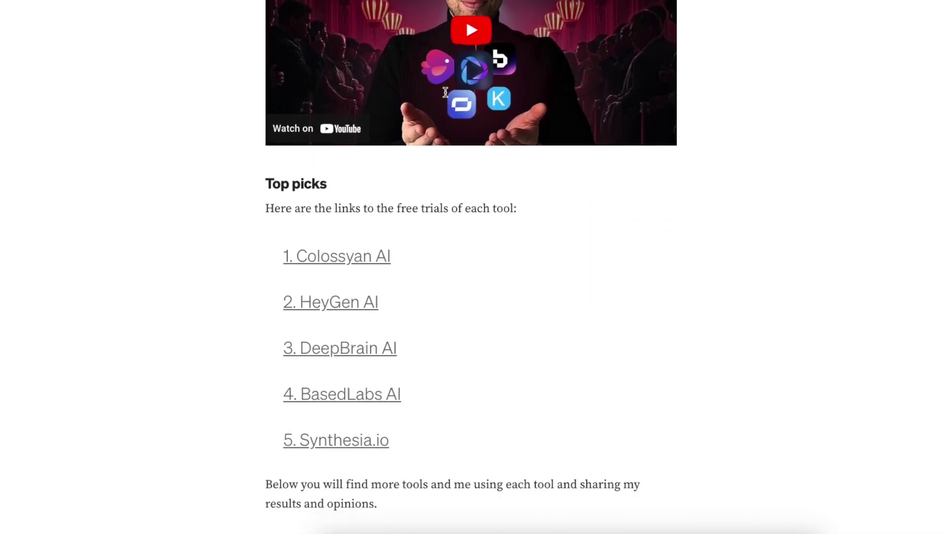
scroll(321, 269, "down", 4)
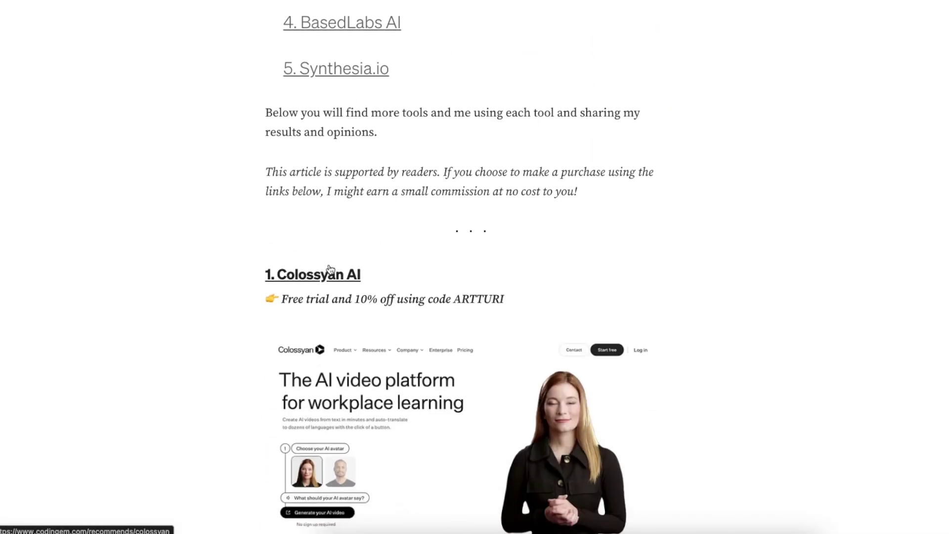
scroll(307, 280, "down", 3)
scroll(316, 128, "down", 1)
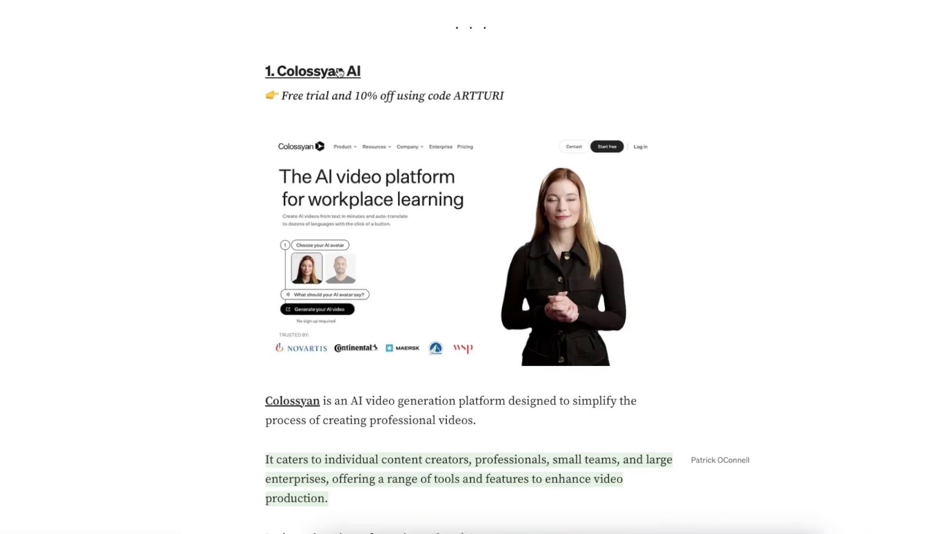
scroll(339, 73, "up", 12)
scroll(371, 301, "down", 2)
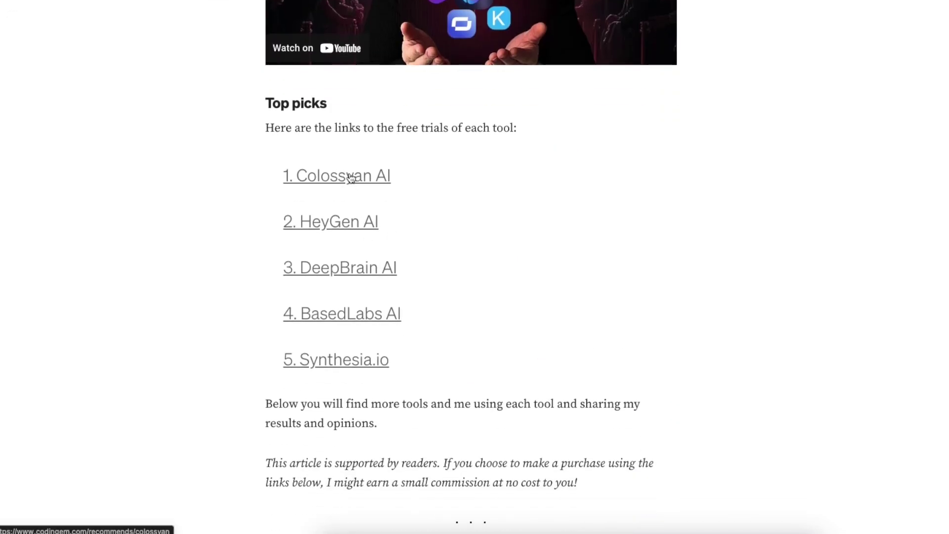
scroll(616, 141, "up", 15)
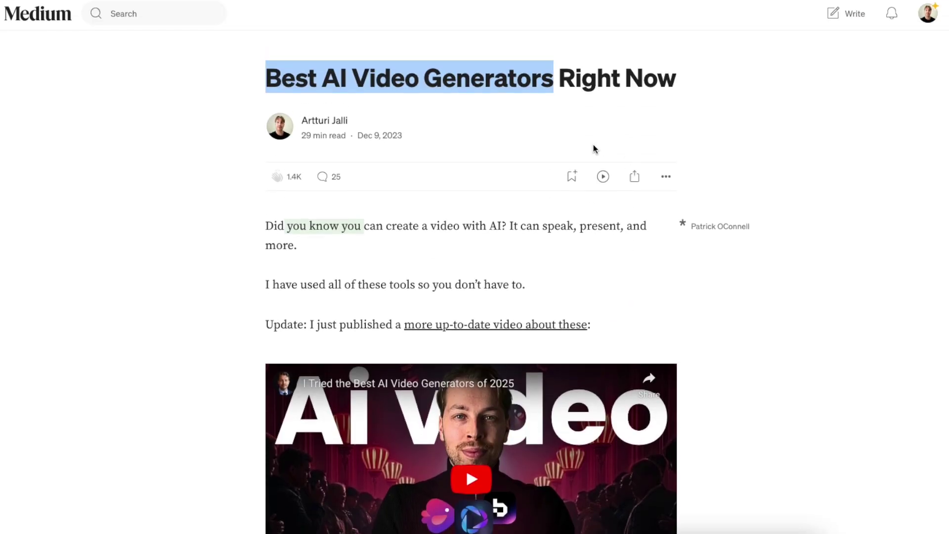
left_click(319, 87)
left_click_drag(321, 80, 354, 79)
left_click(586, 71)
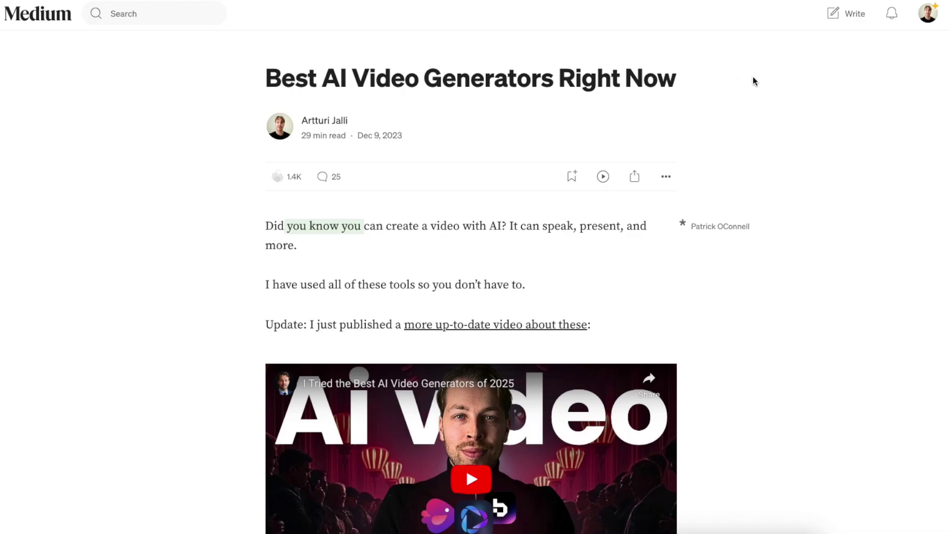
left_click_drag(753, 81, 148, 93)
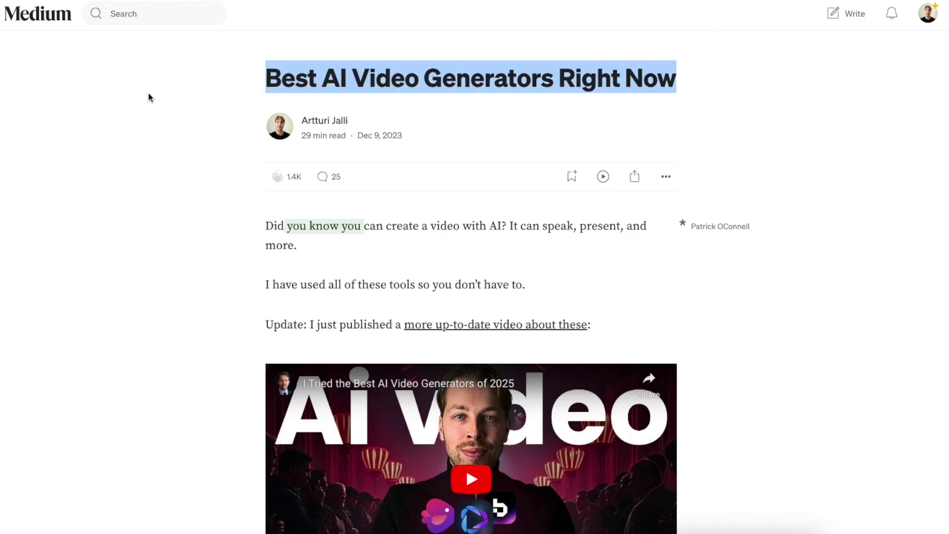
left_click(148, 93)
scroll(235, 138, "down", 1)
scroll(235, 136, "down", 3)
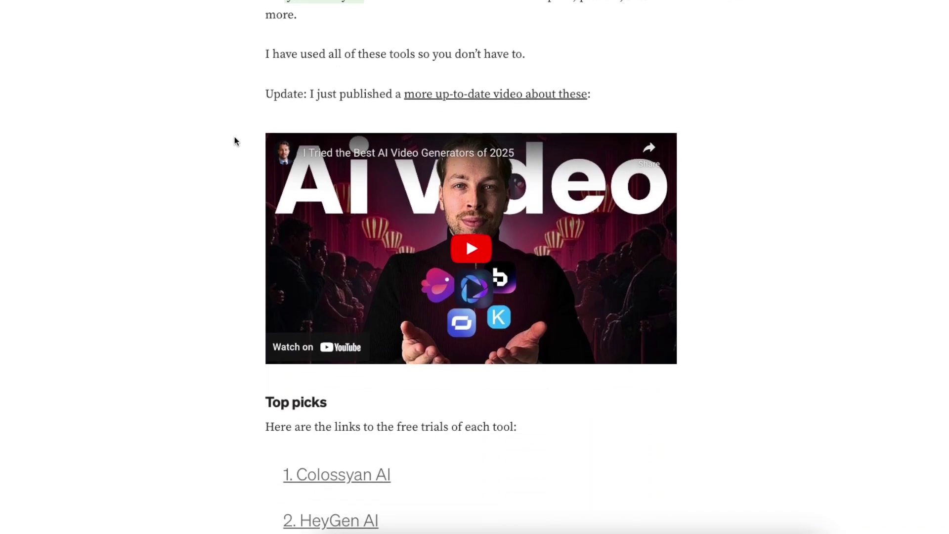
scroll(234, 137, "up", 5)
scroll(234, 138, "down", 4)
scroll(234, 141, "down", 8)
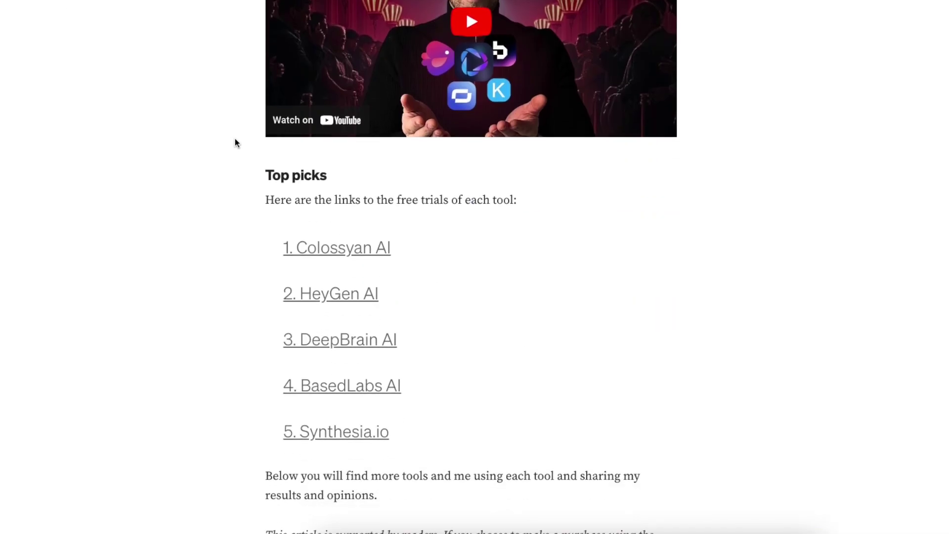
scroll(351, 149, "up", 10)
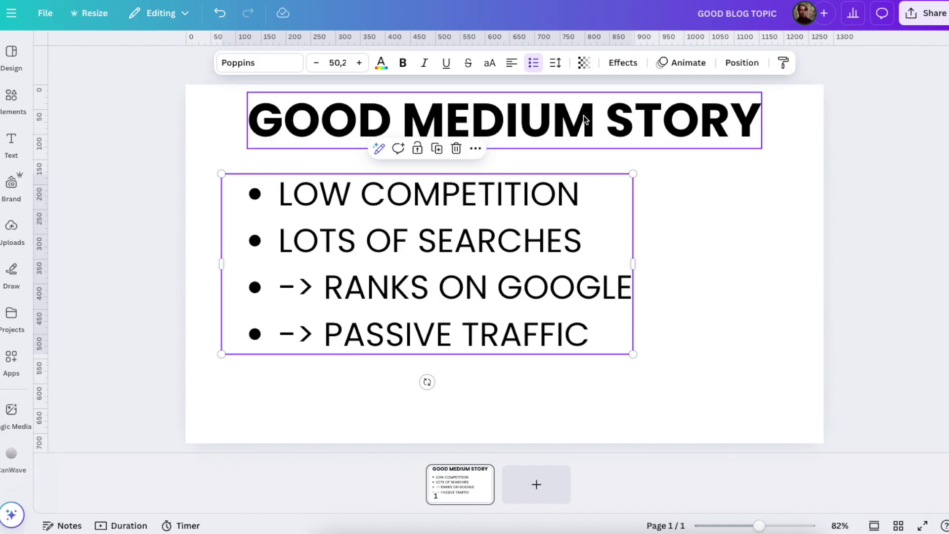
left_click(760, 210)
left_click(385, 122)
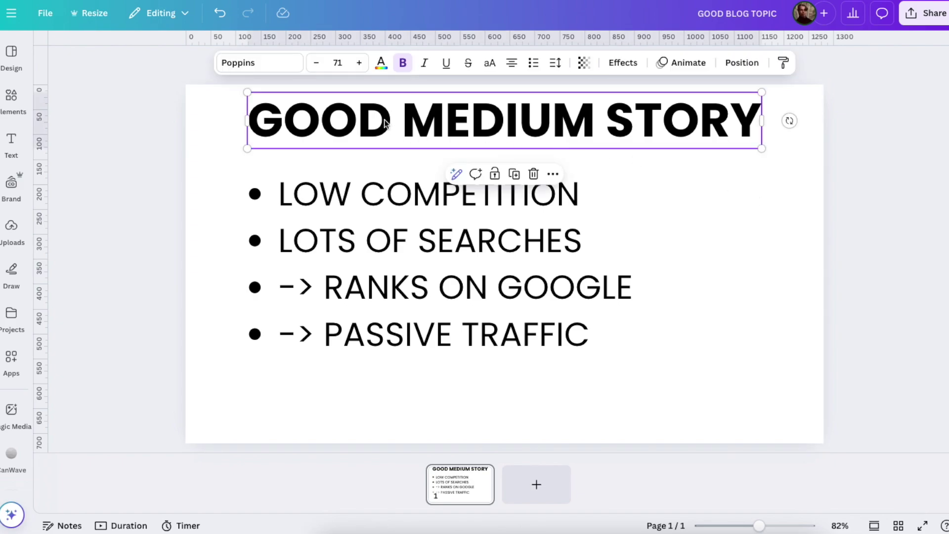
left_click(703, 163)
left_click(399, 190)
triple_click(395, 189)
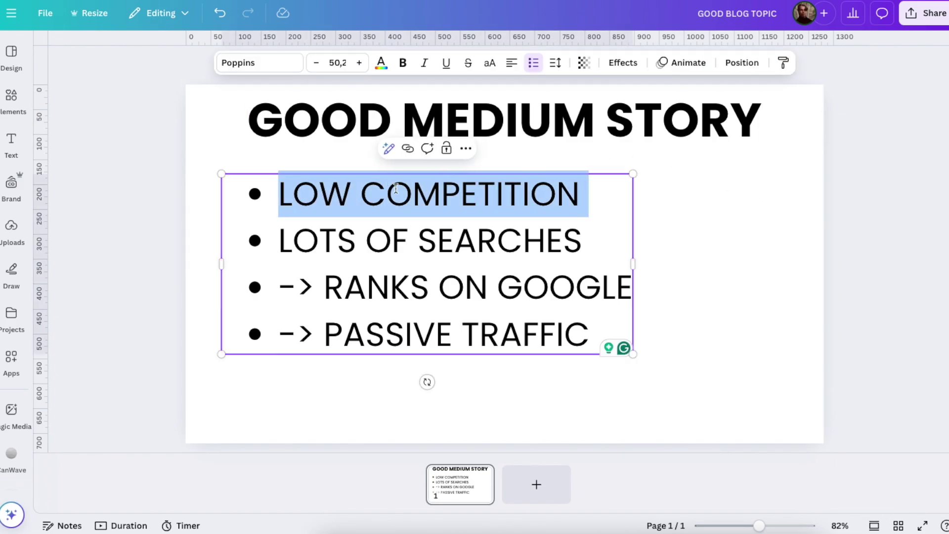
triple_click(402, 230)
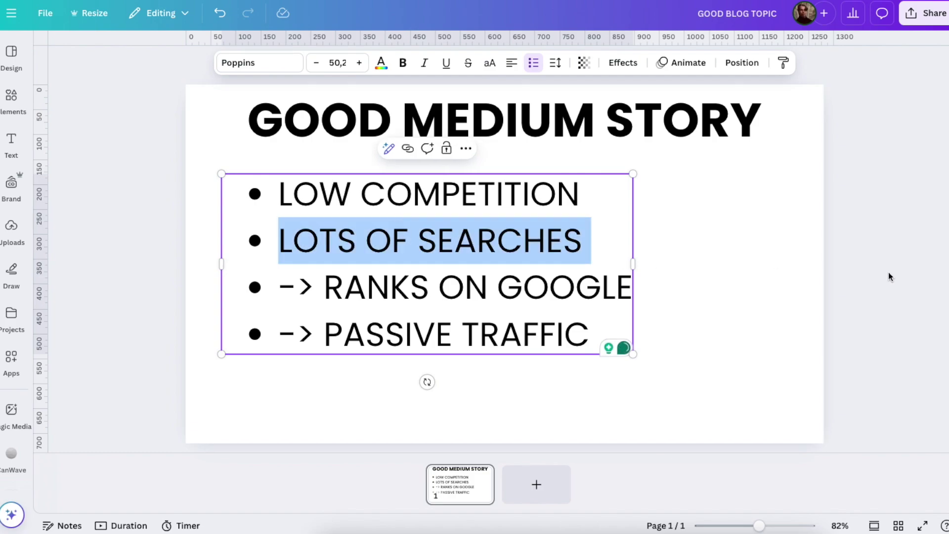
triple_click(364, 287)
left_click(364, 287)
left_click_drag(323, 286, 634, 287)
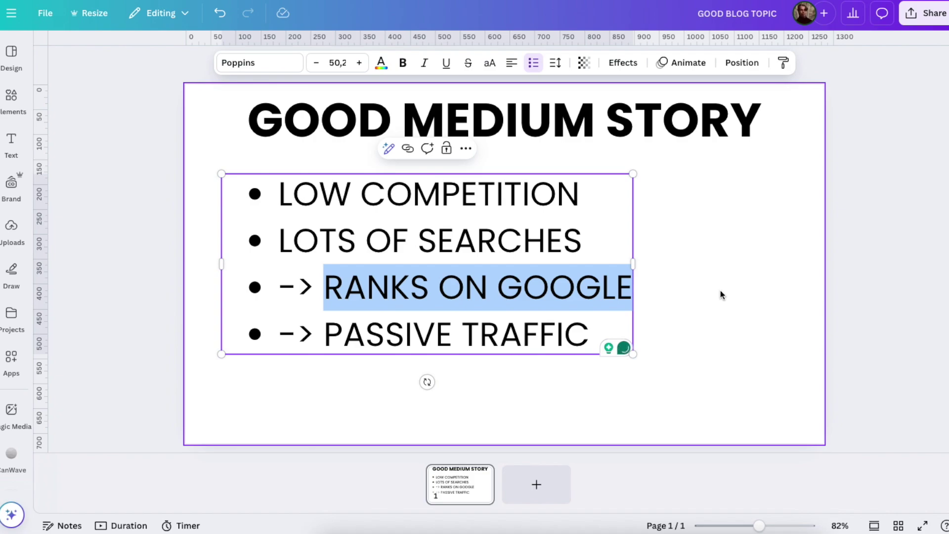
left_click(719, 291)
left_click(339, 327)
left_click_drag(330, 328, 598, 316)
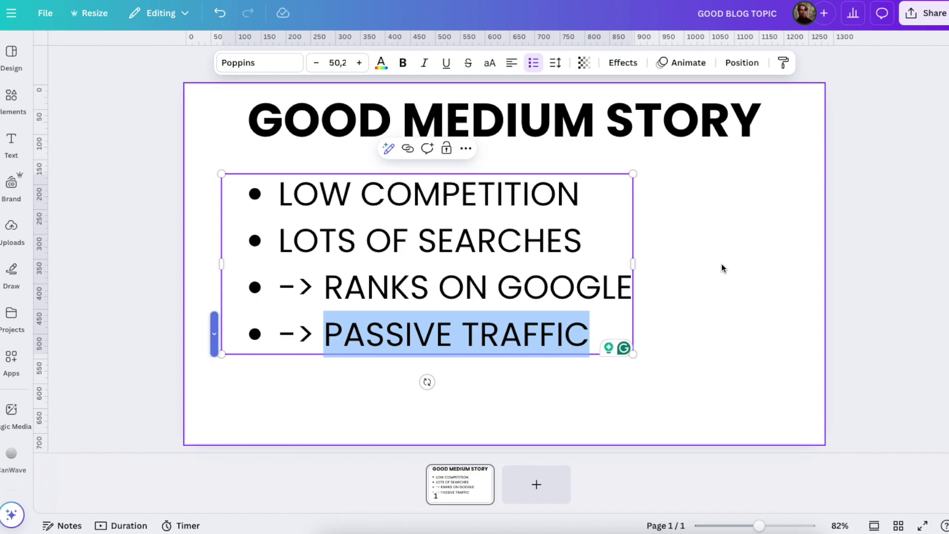
triple_click(483, 328)
left_click(511, 330)
left_click_drag(585, 330, 327, 332)
left_click(757, 272)
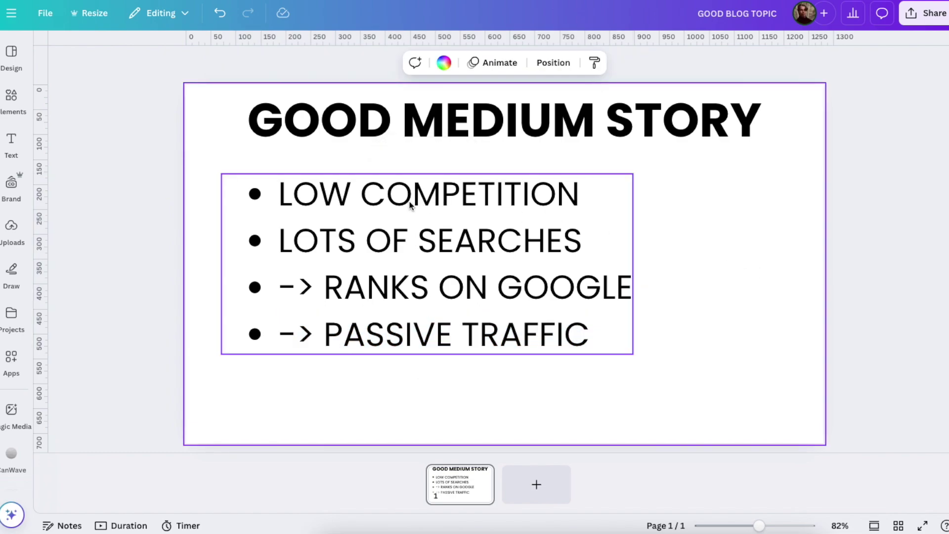
left_click(370, 201)
triple_click(336, 202)
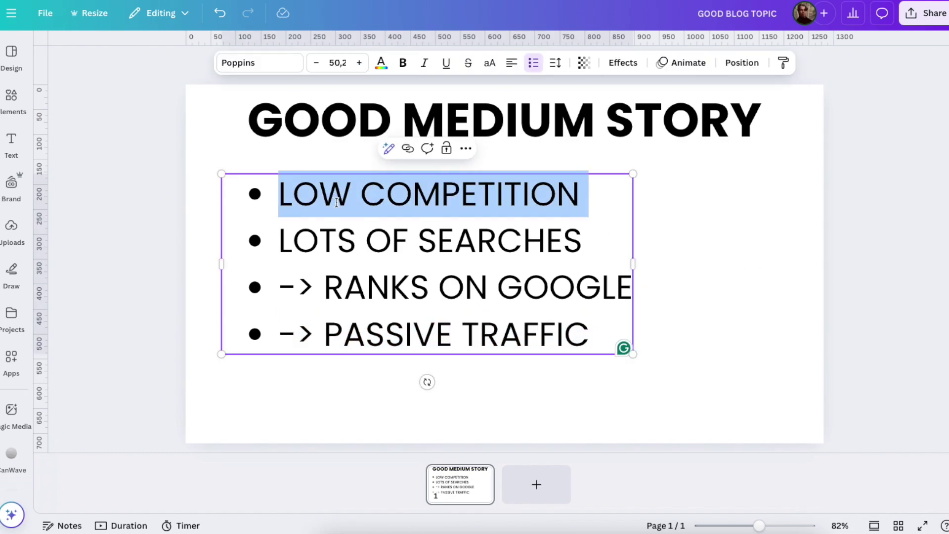
triple_click(403, 249)
left_click(713, 316)
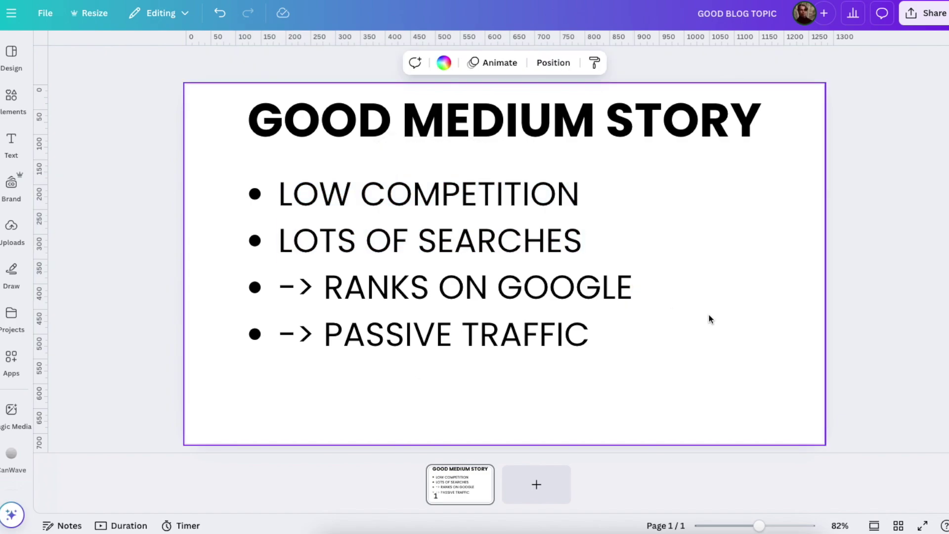
triple_click(378, 197)
triple_click(481, 247)
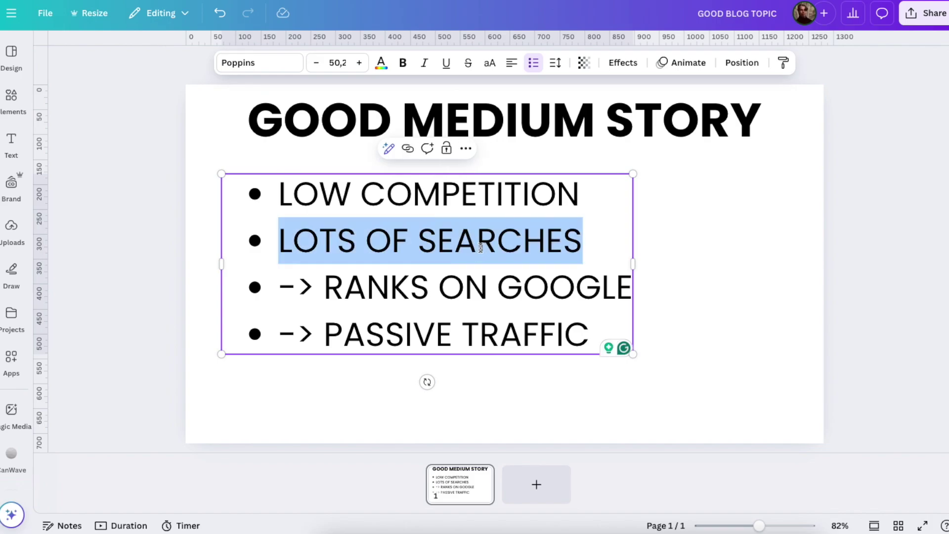
left_click(707, 269)
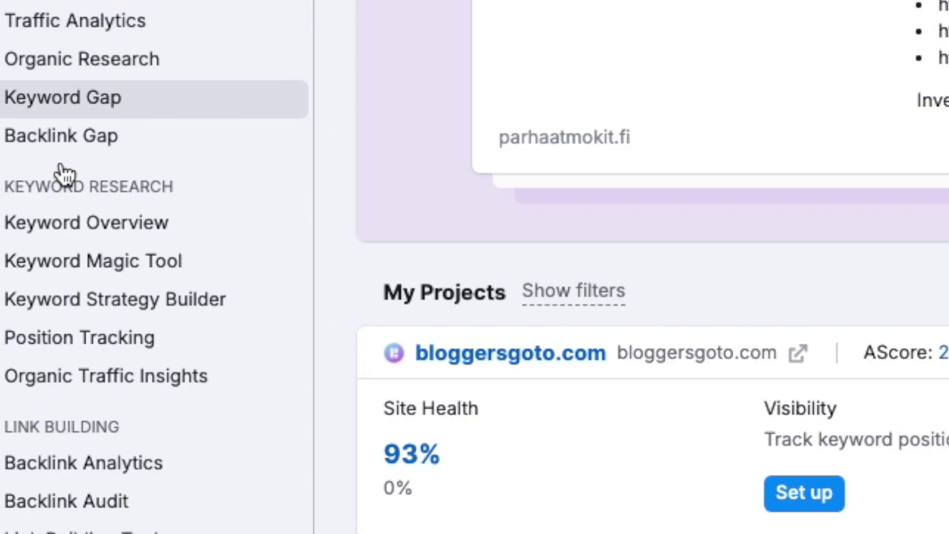
- Open the Keyword Overview report and highlight 'AI Video Generator' in the title
left_click(150, 227)
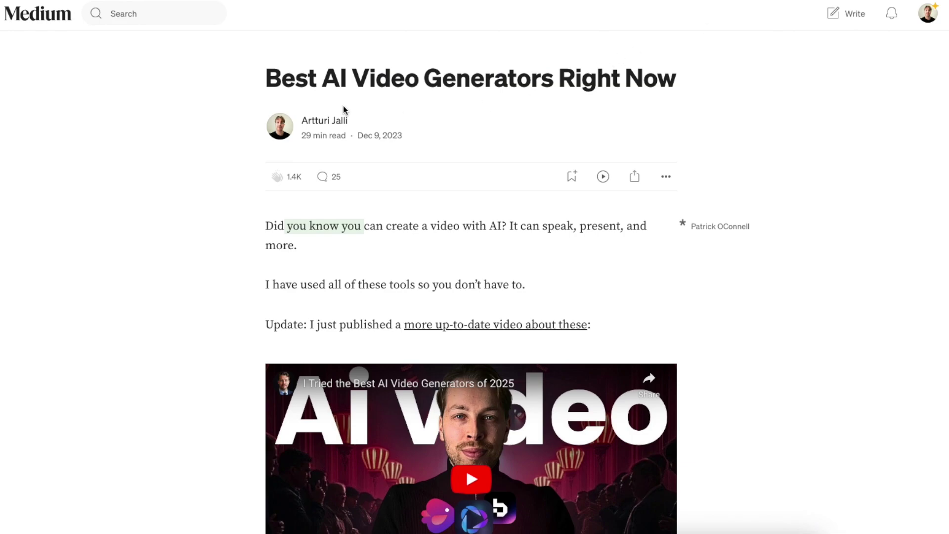
left_click_drag(323, 86, 546, 78)
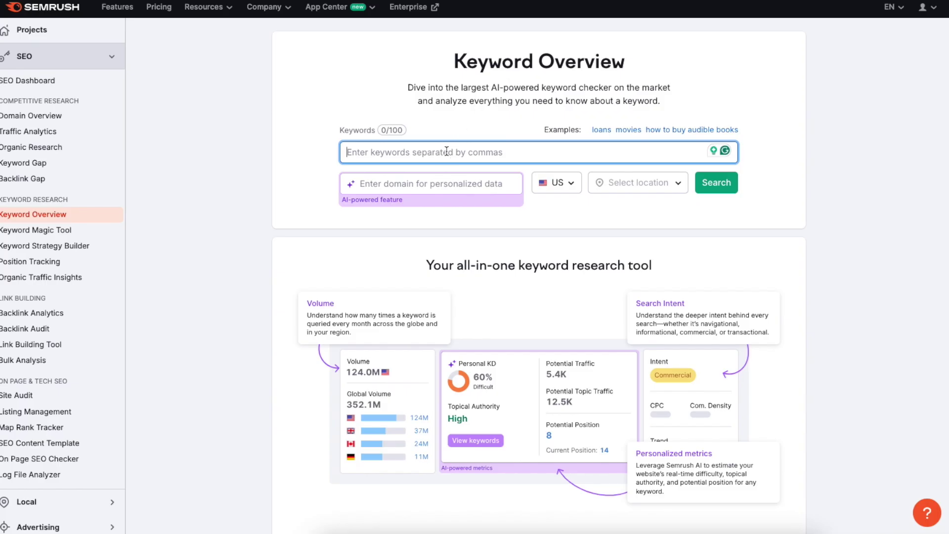
- Look up 'AI tools' in Keyword Overview and highlight its 242.3K global volume
type("AI tools")
left_click(716, 182)
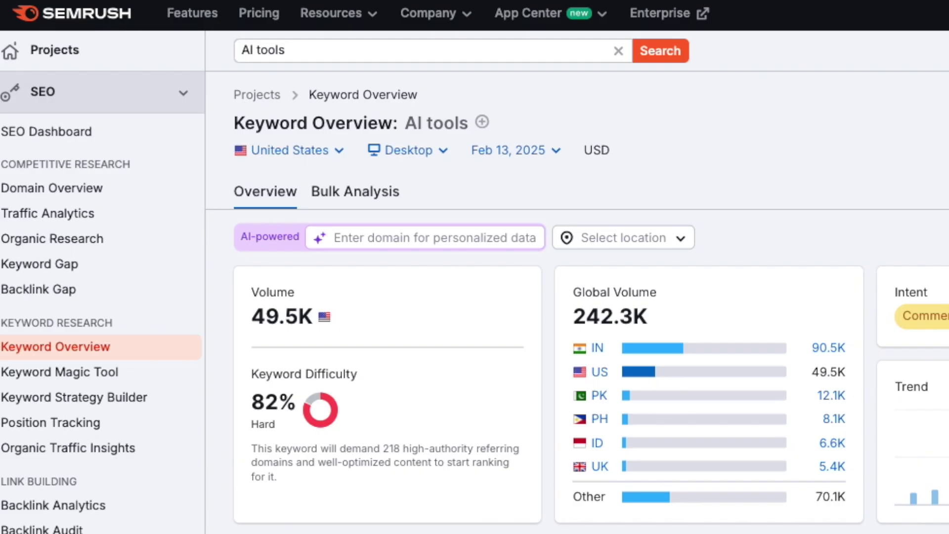
left_click_drag(656, 307, 574, 311)
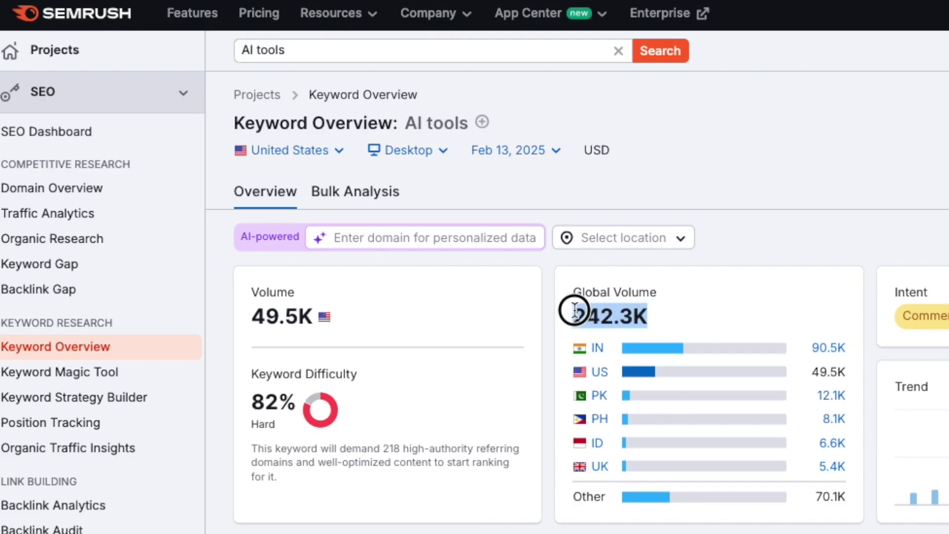
left_click_drag(300, 51, 227, 46)
left_click(640, 97)
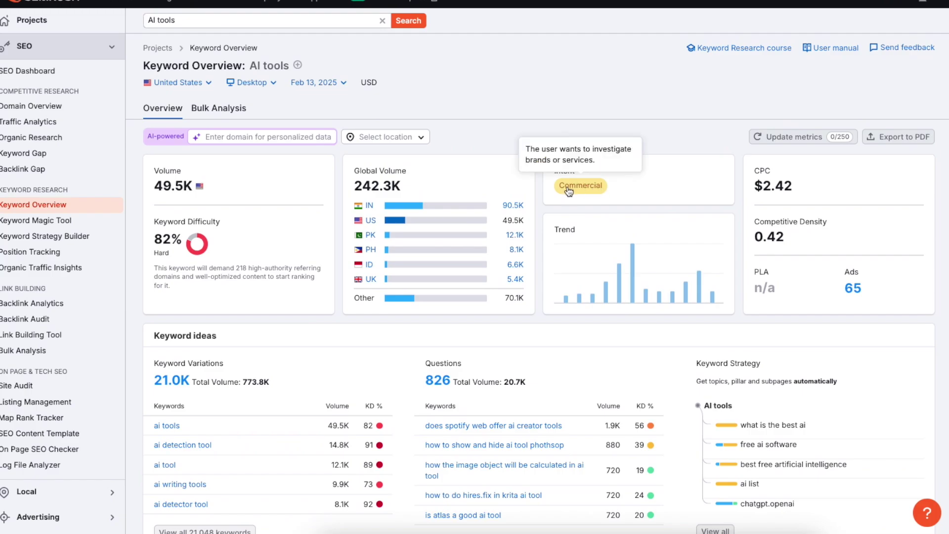
- Read the Commercial intent tooltip for the AI tools keyword
mouse_move(582, 191)
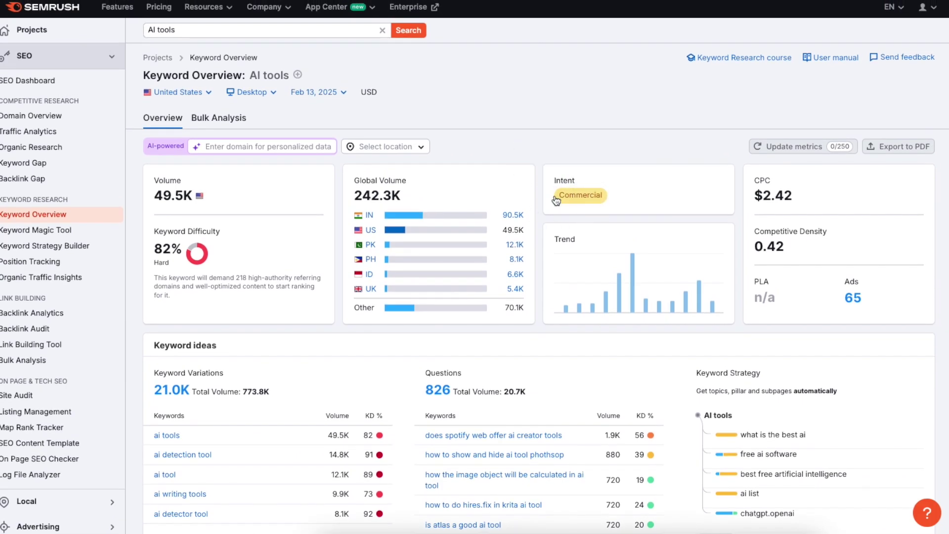
mouse_move(572, 194)
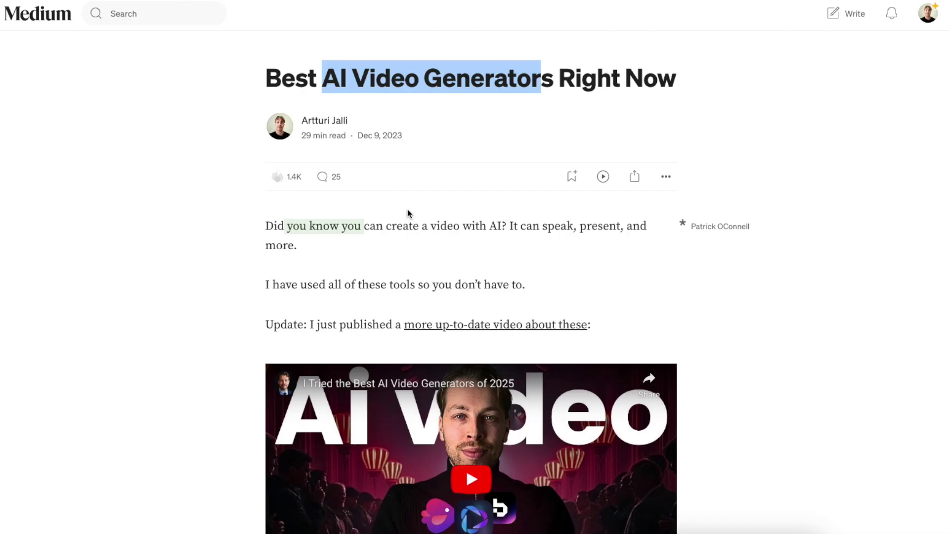
scroll(402, 218, "down", 10)
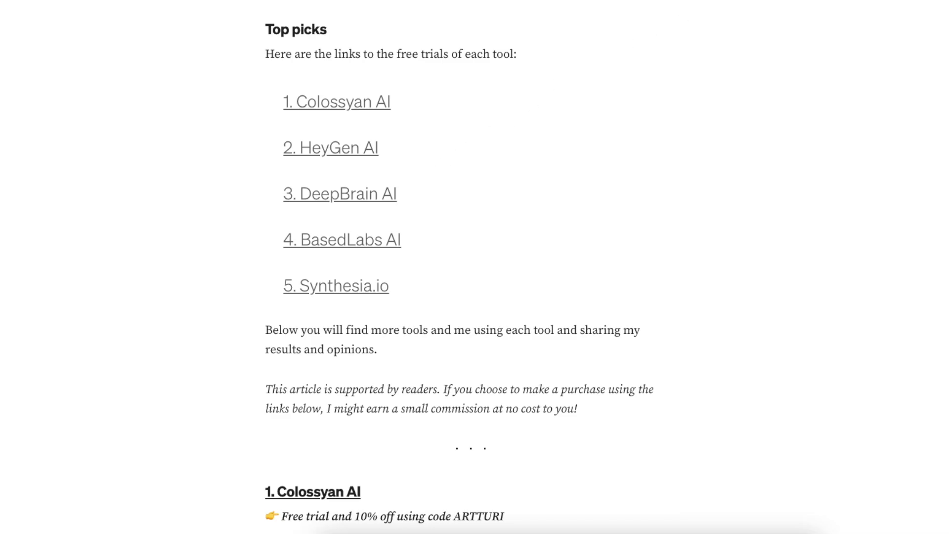
scroll(479, 159, "up", 3)
left_click_drag(445, 418, 267, 217)
left_click(595, 262)
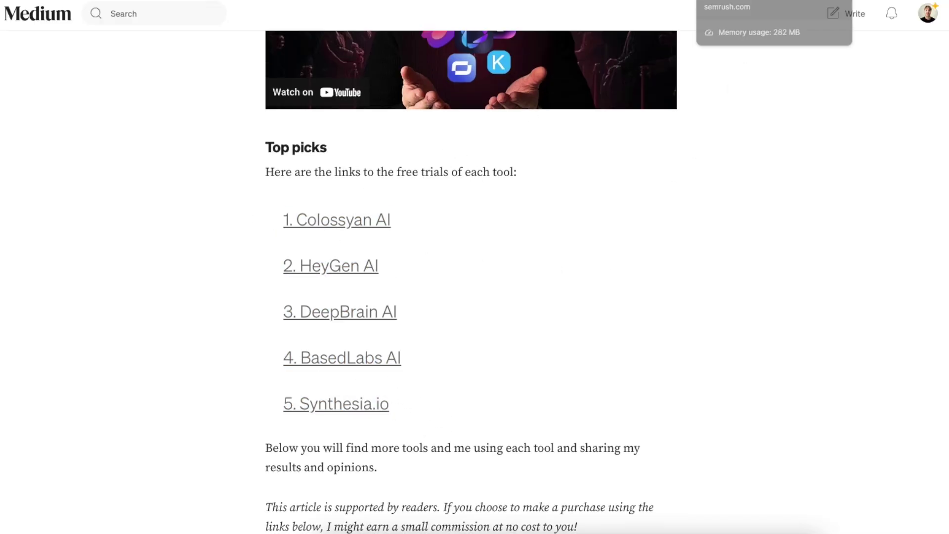
left_click(731, 1)
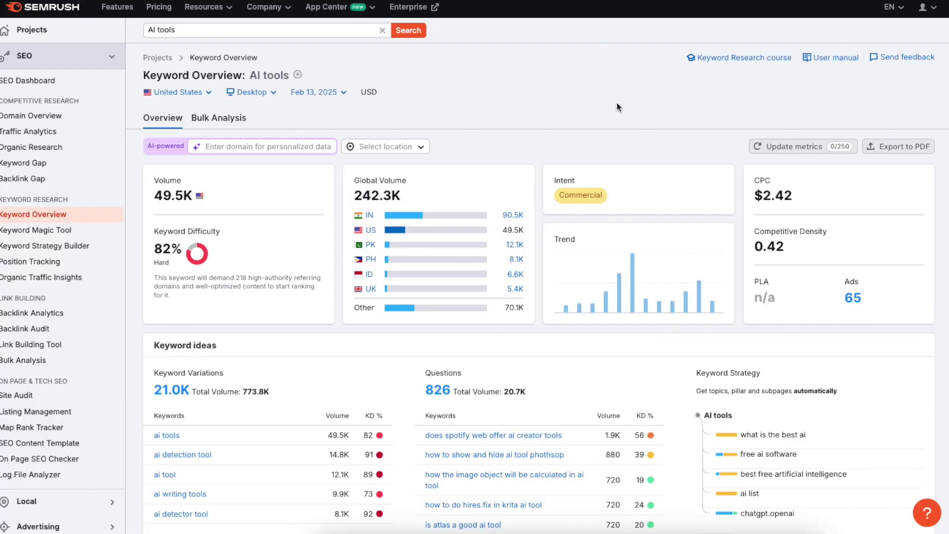
- Review the AI tools overview and select the whole search query
scroll(320, 130, "down", 3)
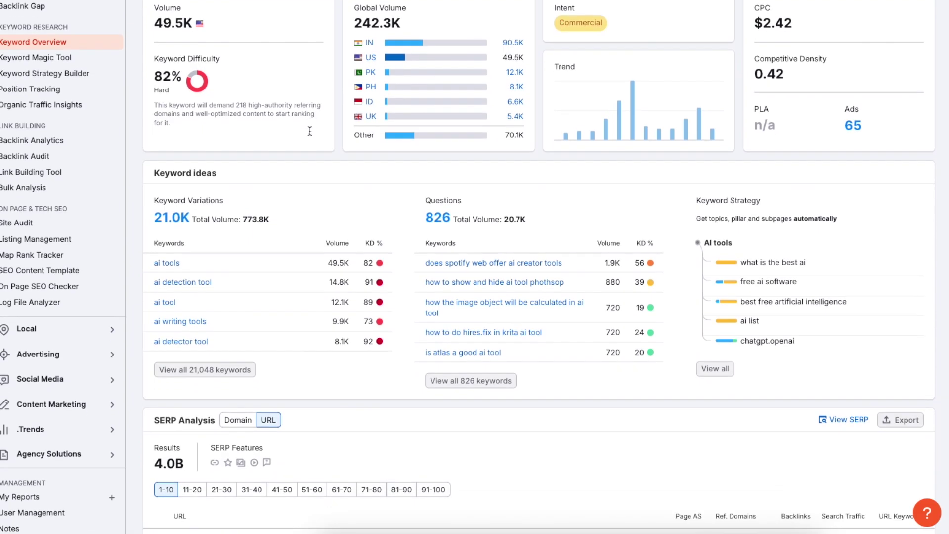
scroll(310, 132, "down", 1)
scroll(310, 131, "up", 5)
triple_click(179, 30)
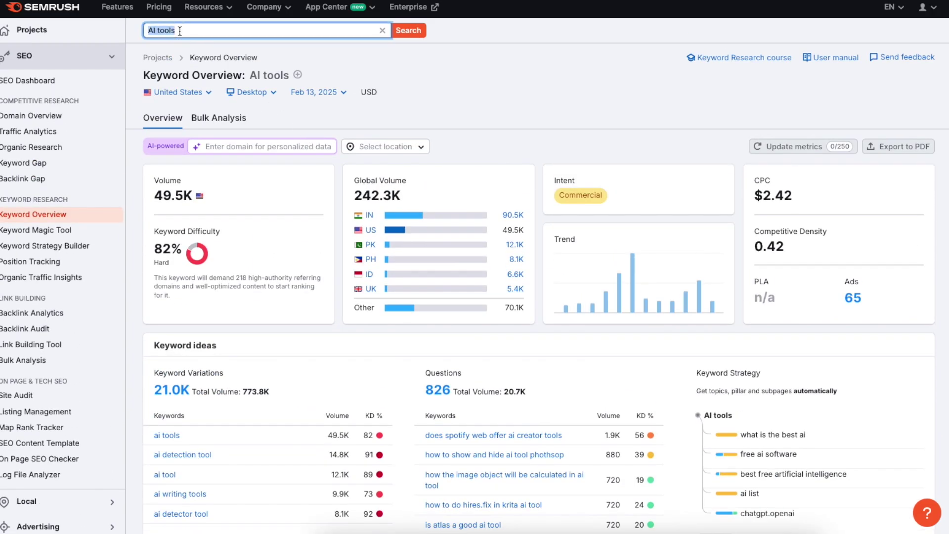
- Under Keyword ideas, note the 773.8K total volume and view all 21,048 variations
scroll(323, 122, "down", 5)
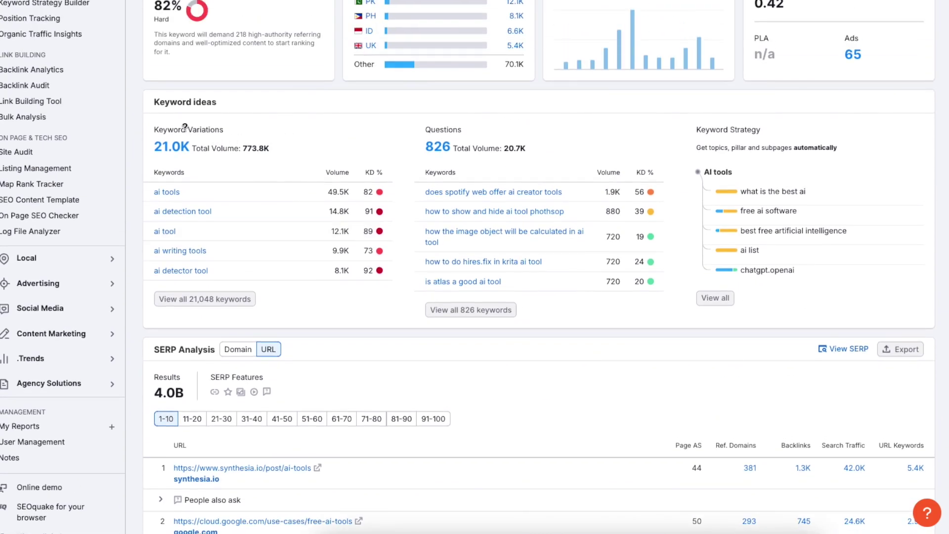
scroll(229, 175, "down", 3)
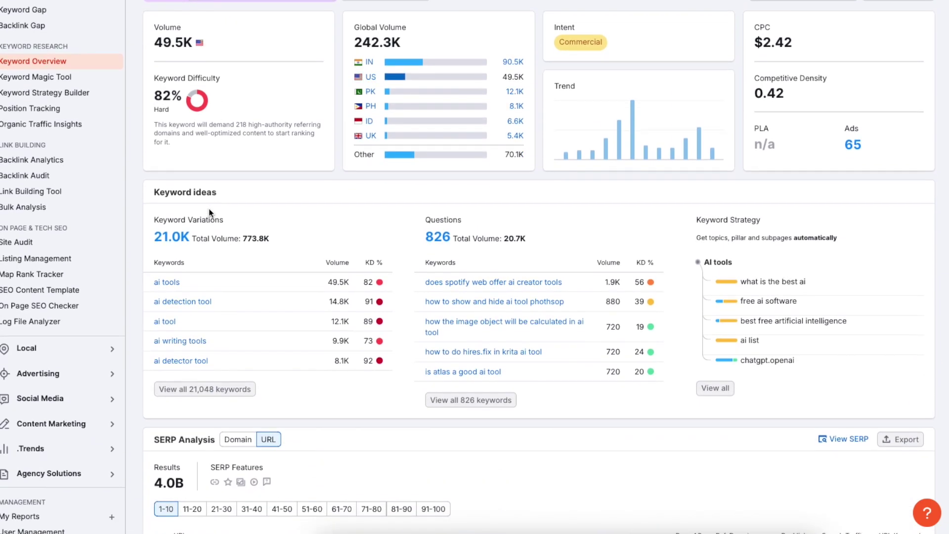
left_click_drag(153, 172, 221, 174)
triple_click(214, 170)
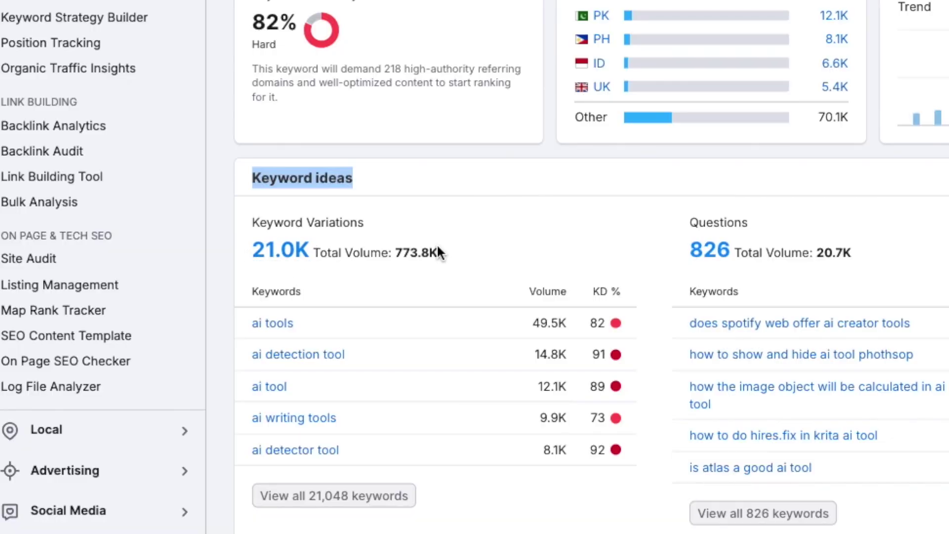
left_click_drag(438, 249, 478, 252)
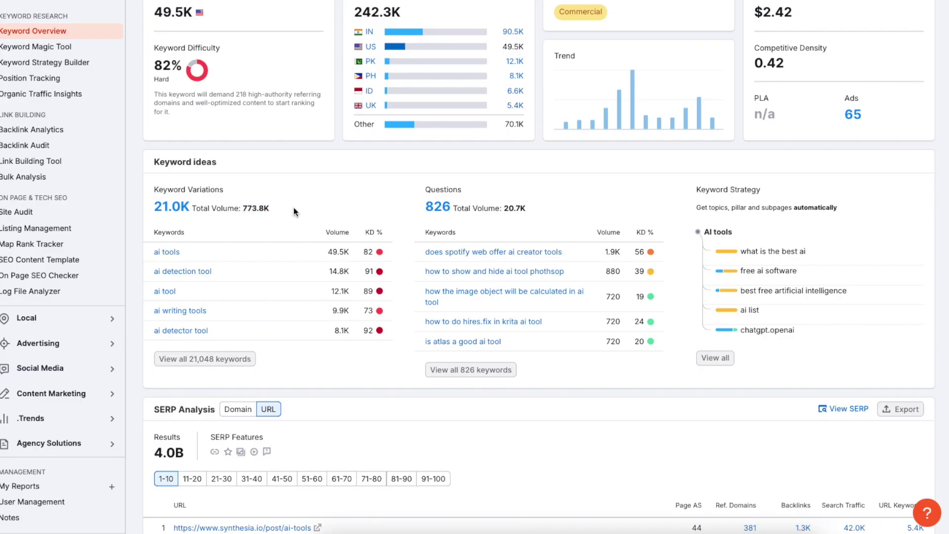
scroll(265, 173, "down", 1)
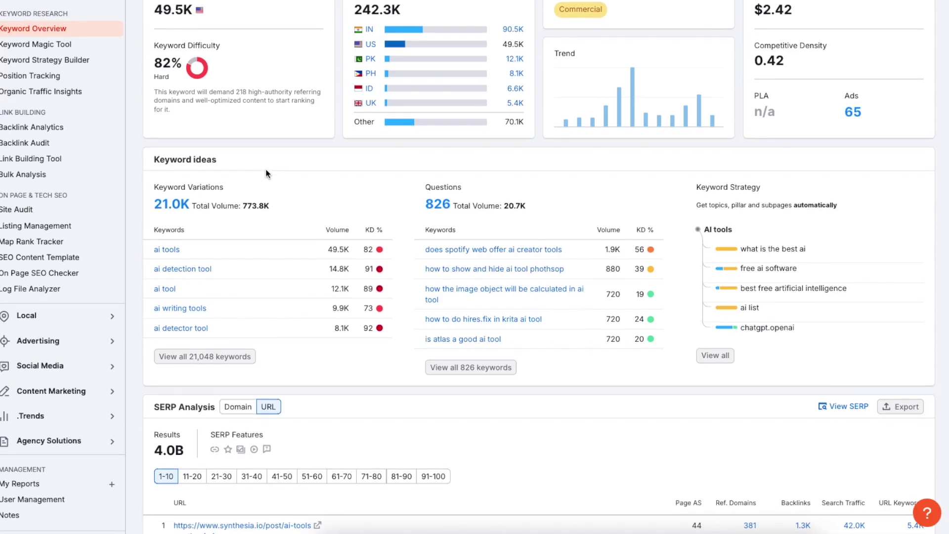
scroll(269, 198, "down", 1)
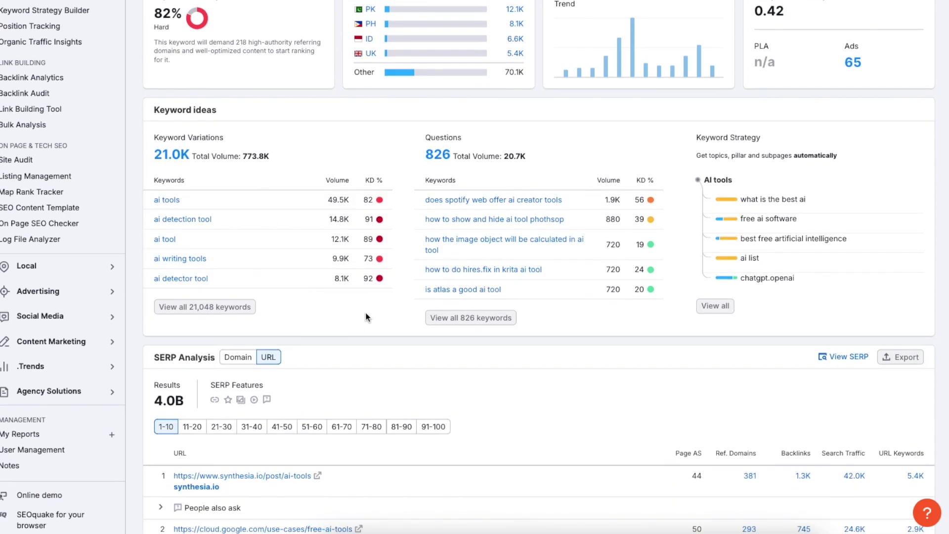
left_click(186, 312)
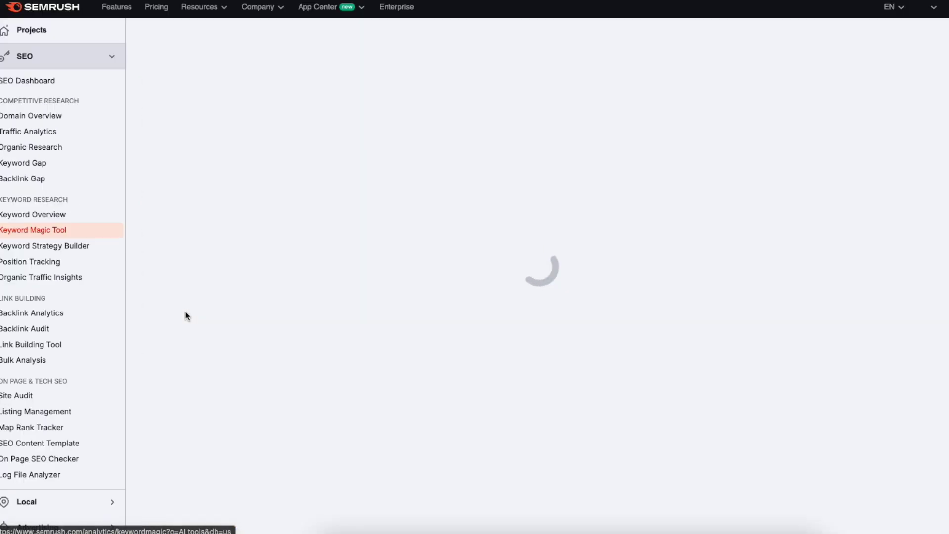
- Scroll down through the 21,048 AI tools keywords and back to the top
scroll(310, 267, "down", 1)
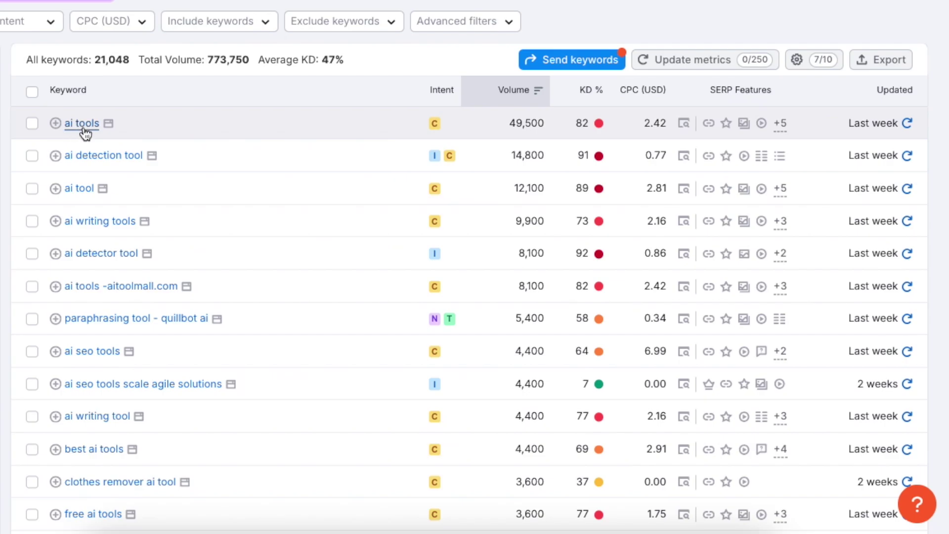
scroll(138, 165, "down", 20)
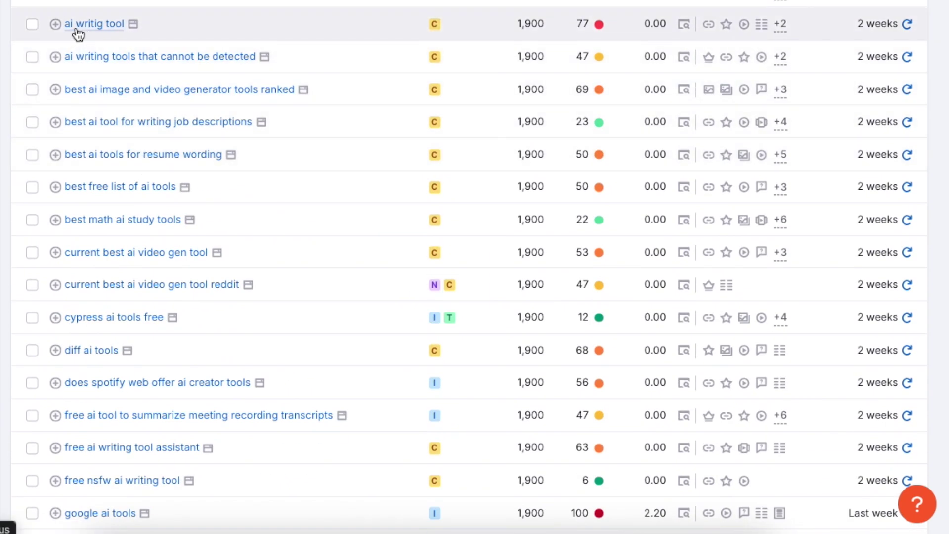
scroll(138, 346, "down", 3)
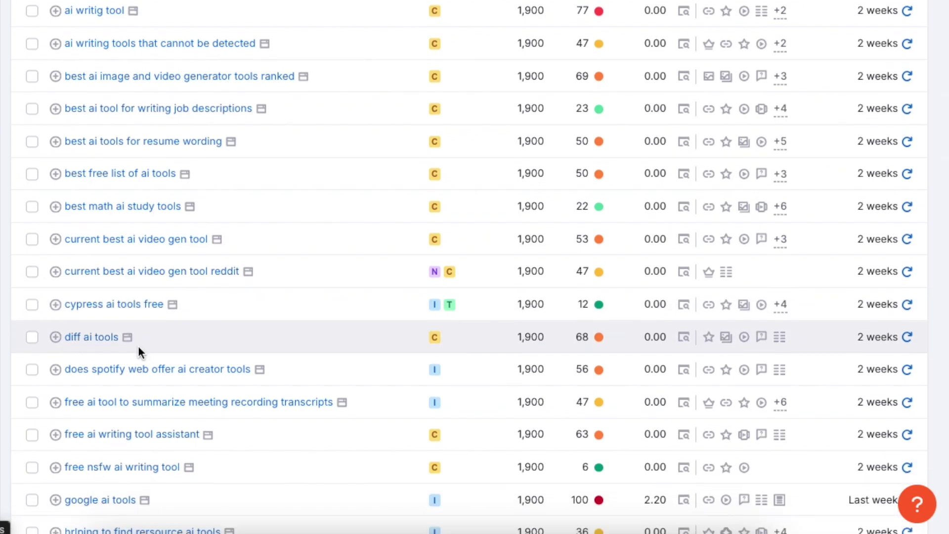
scroll(268, 236, "up", 2)
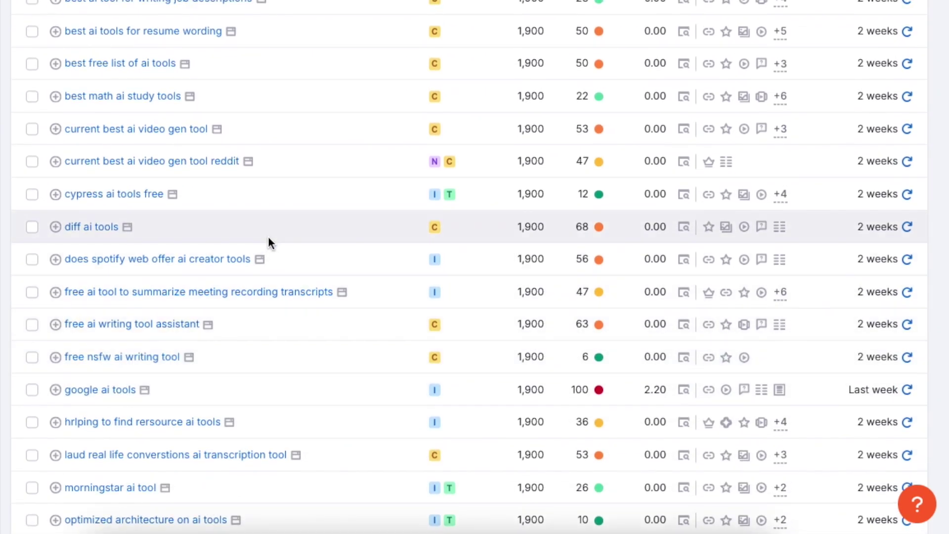
scroll(300, 188, "up", 10)
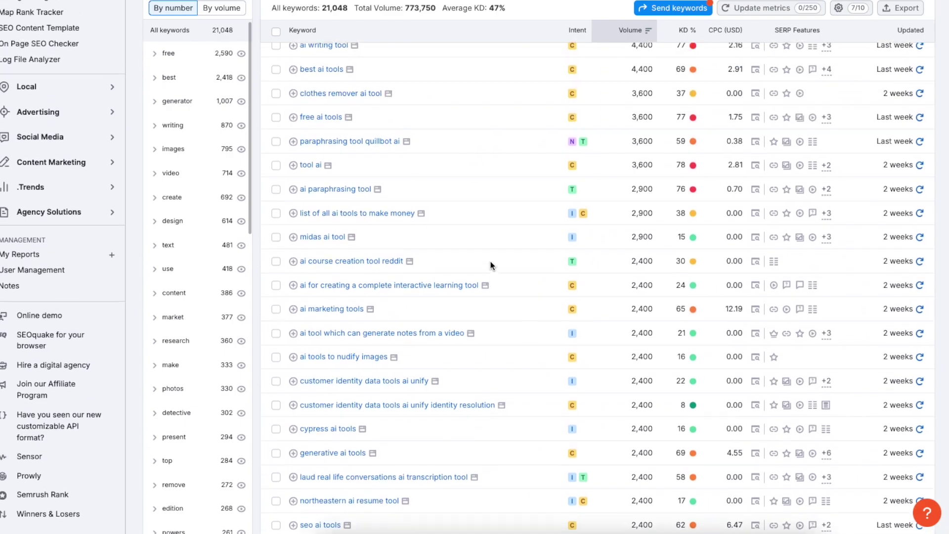
scroll(490, 261, "up", 8)
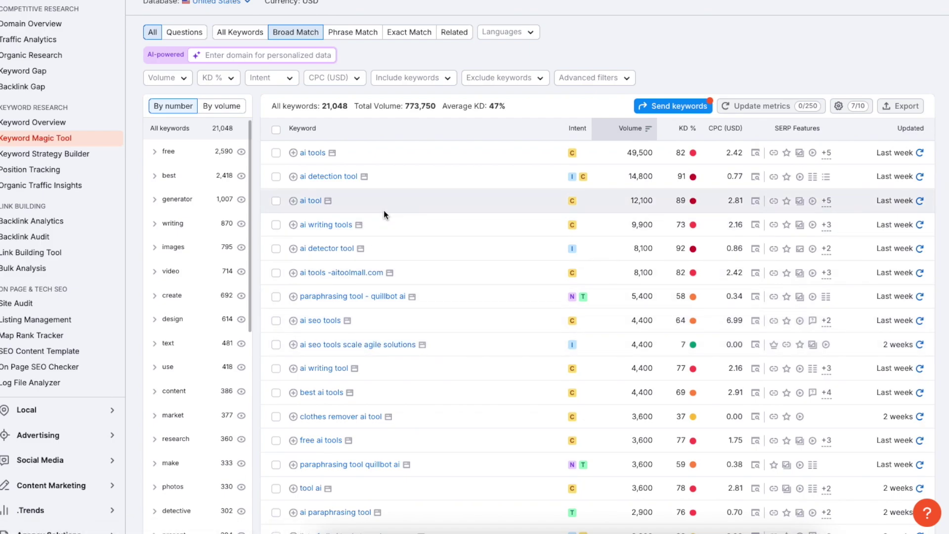
scroll(384, 209, "up", 1)
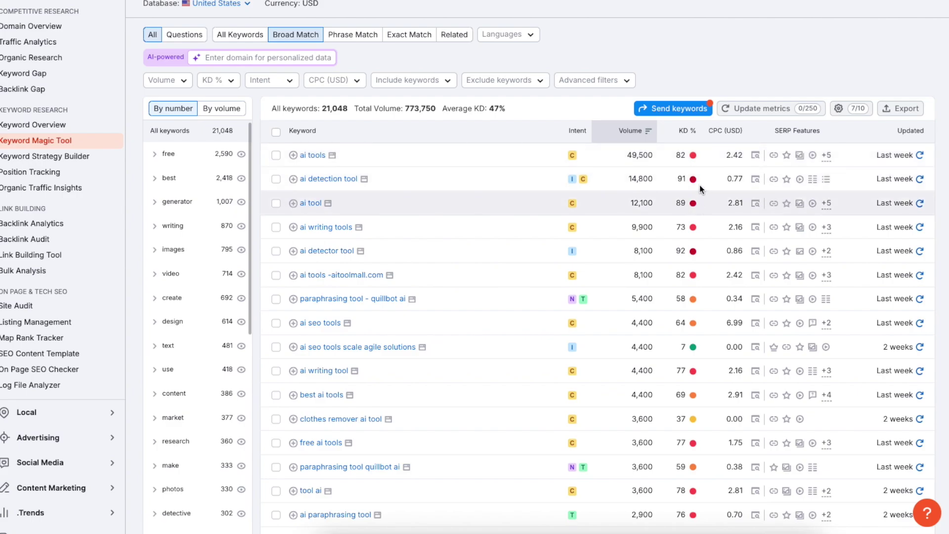
mouse_move(693, 180)
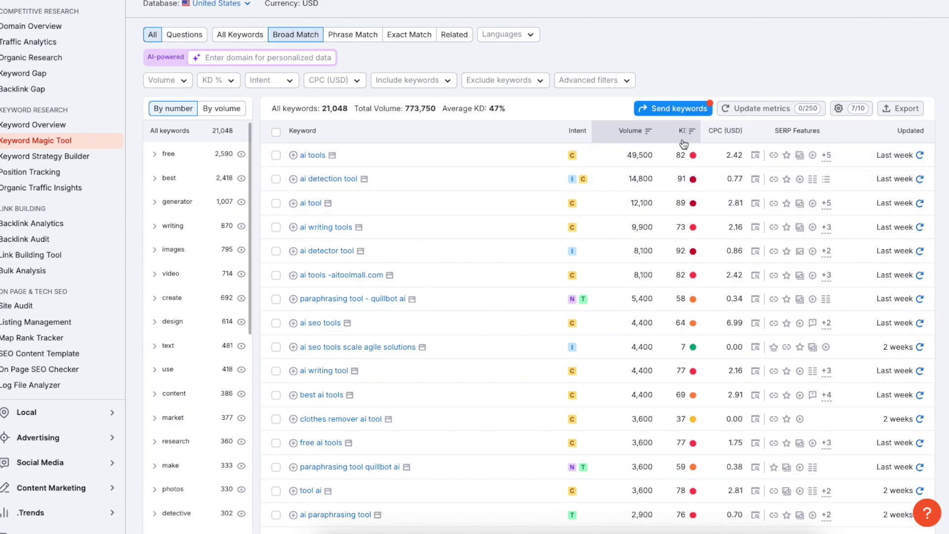
mouse_move(693, 158)
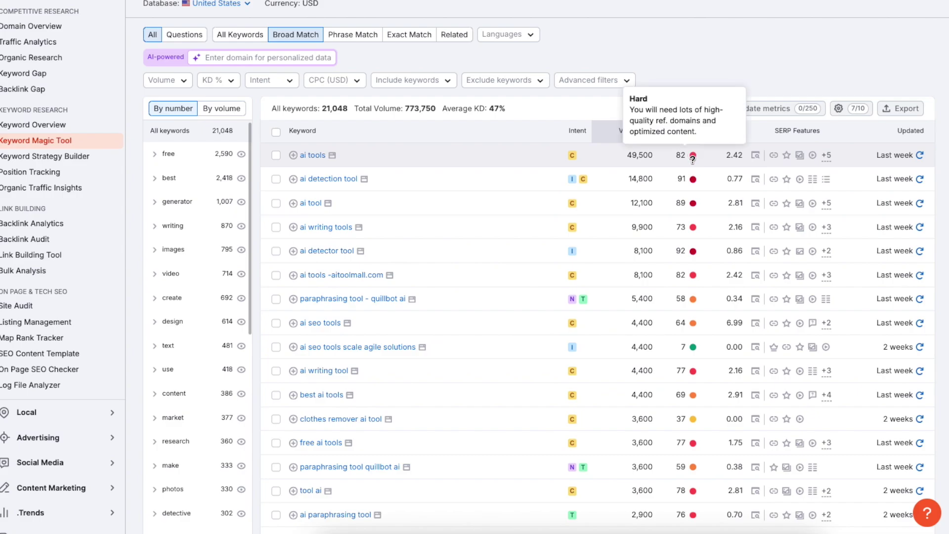
scroll(694, 216, "down", 2)
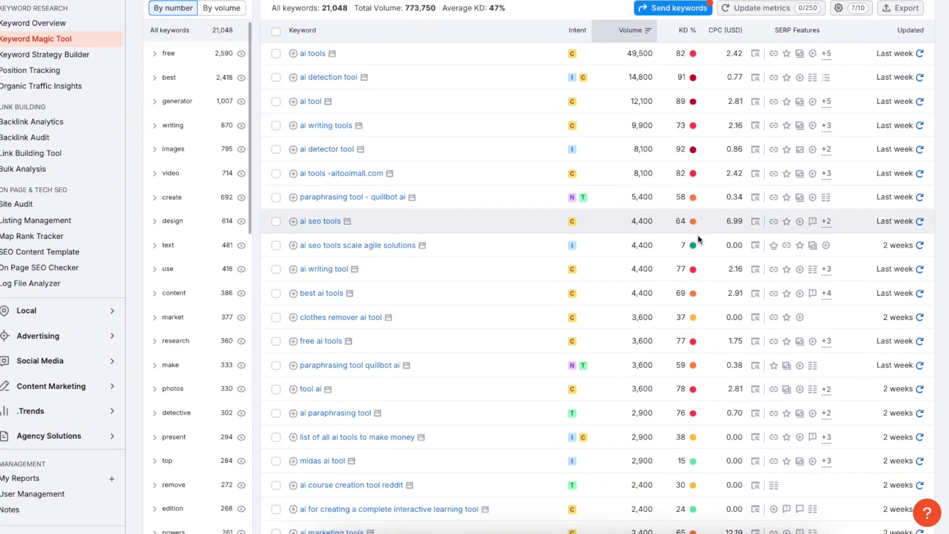
mouse_move(692, 316)
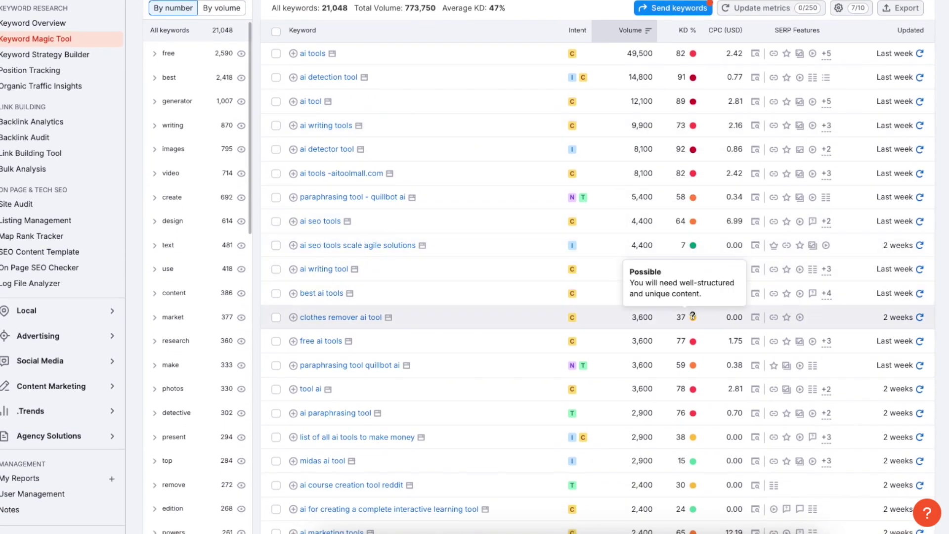
scroll(707, 163, "up", 1)
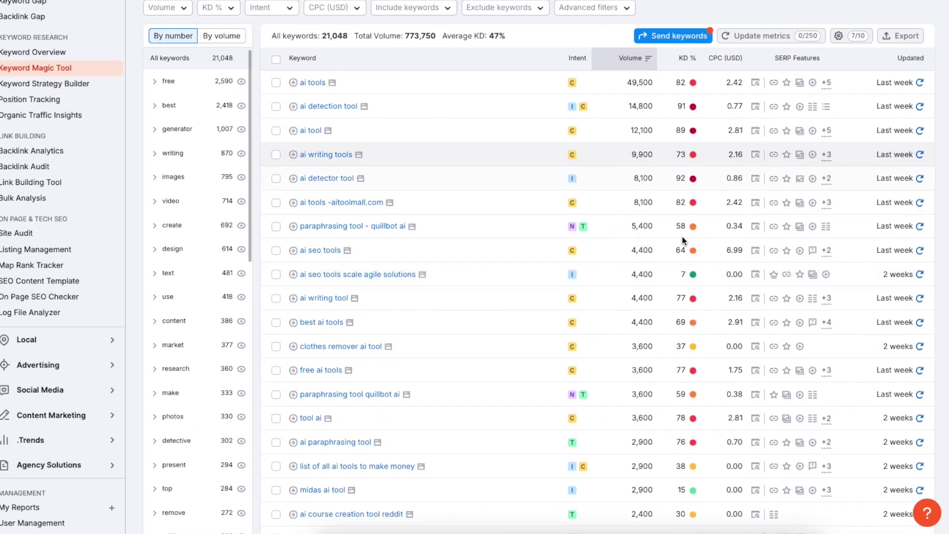
mouse_move(681, 275)
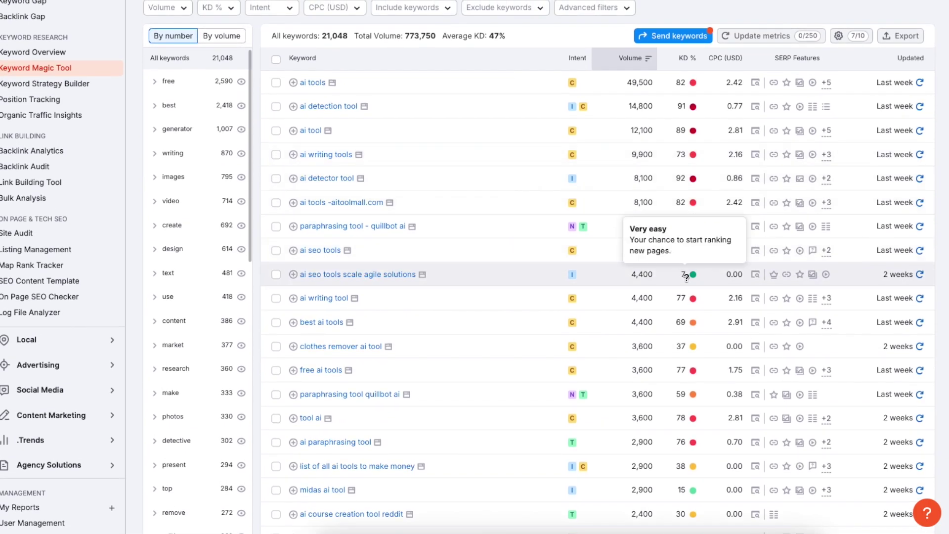
scroll(672, 226, "up", 1)
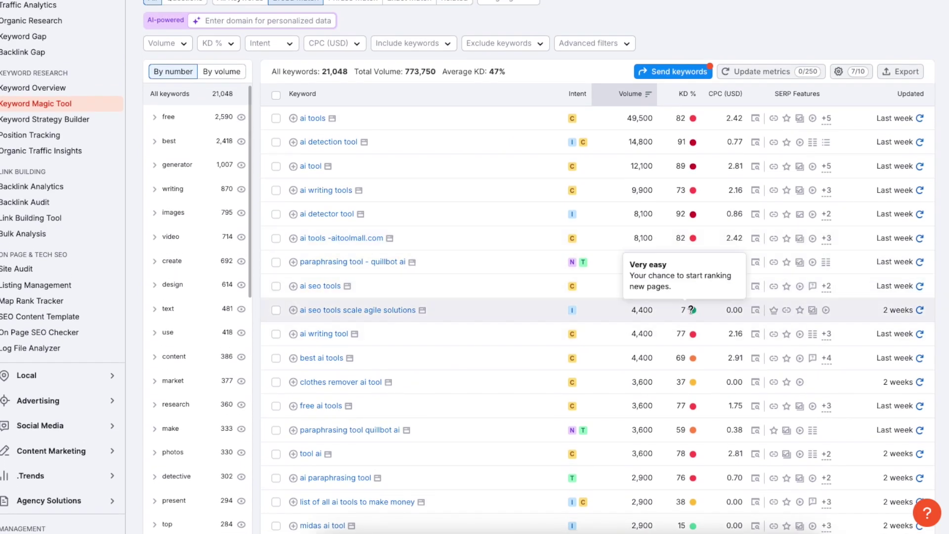
scroll(642, 194, "up", 3)
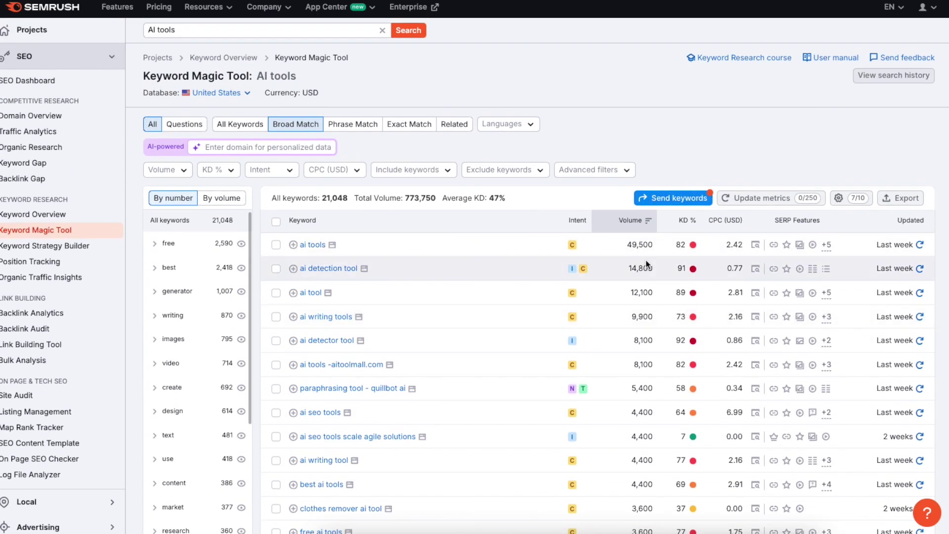
scroll(642, 262, "down", 1)
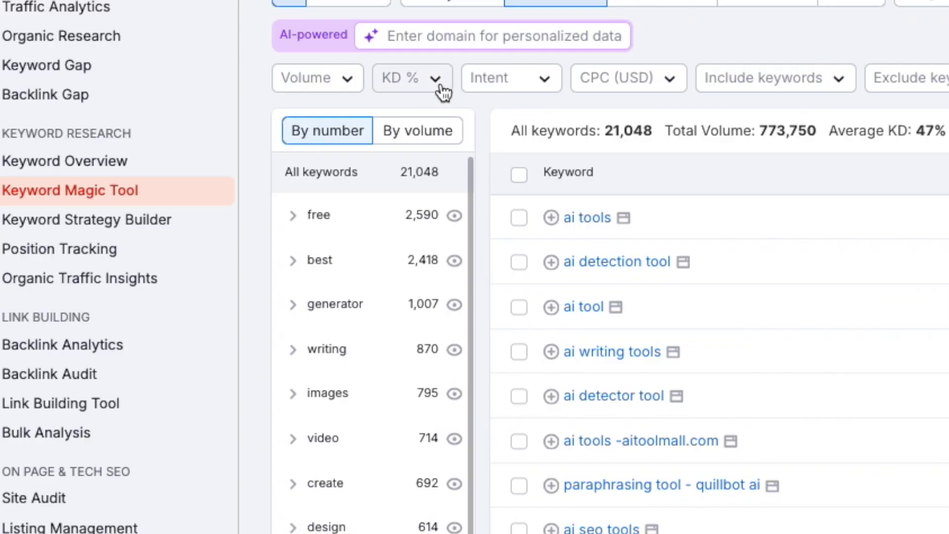
- Filter the keyword list to a custom KD range of 0 to 60%
left_click(442, 90)
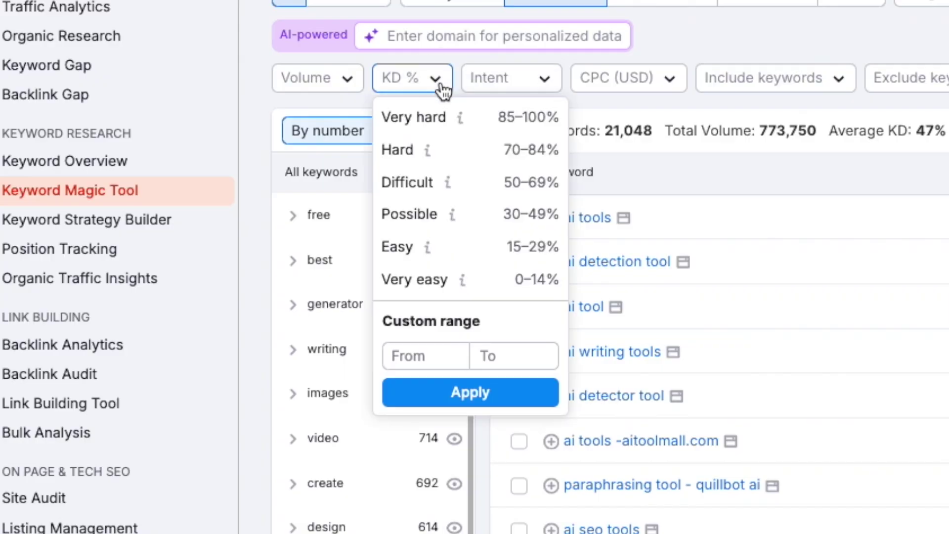
left_click(430, 356)
type("0")
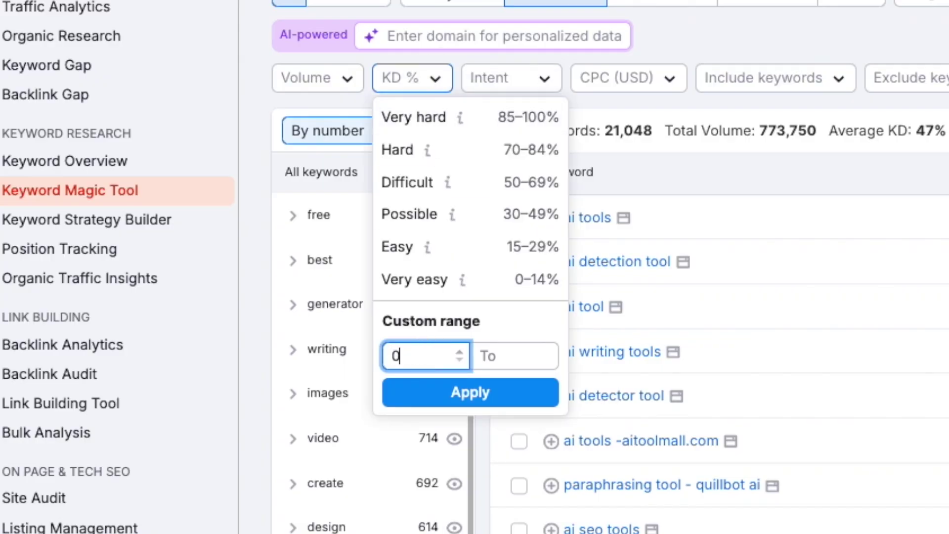
left_click(525, 353)
type("60")
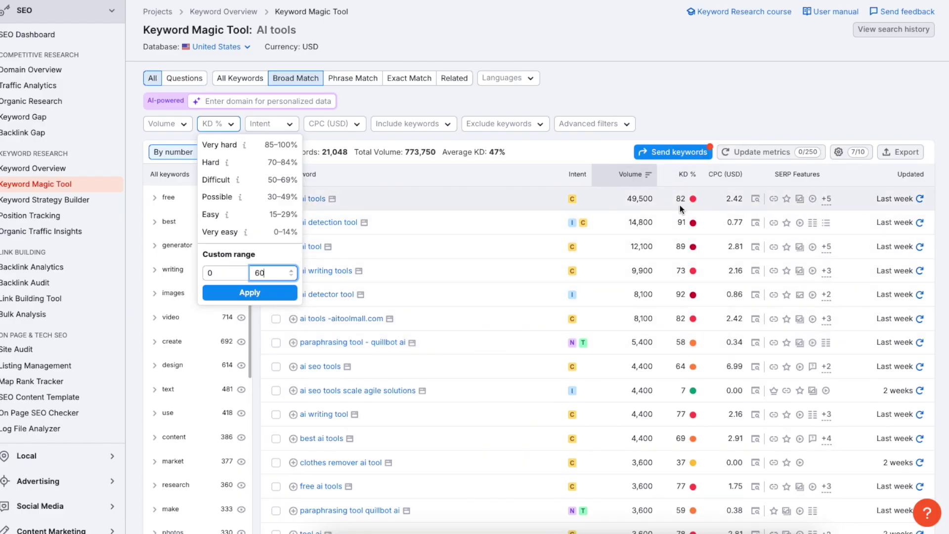
left_click(241, 293)
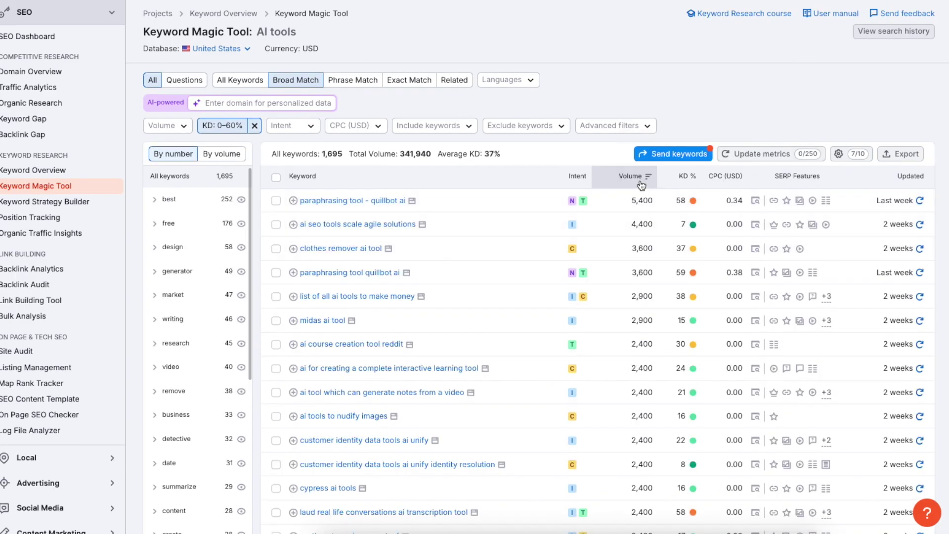
left_click_drag(632, 202, 656, 205)
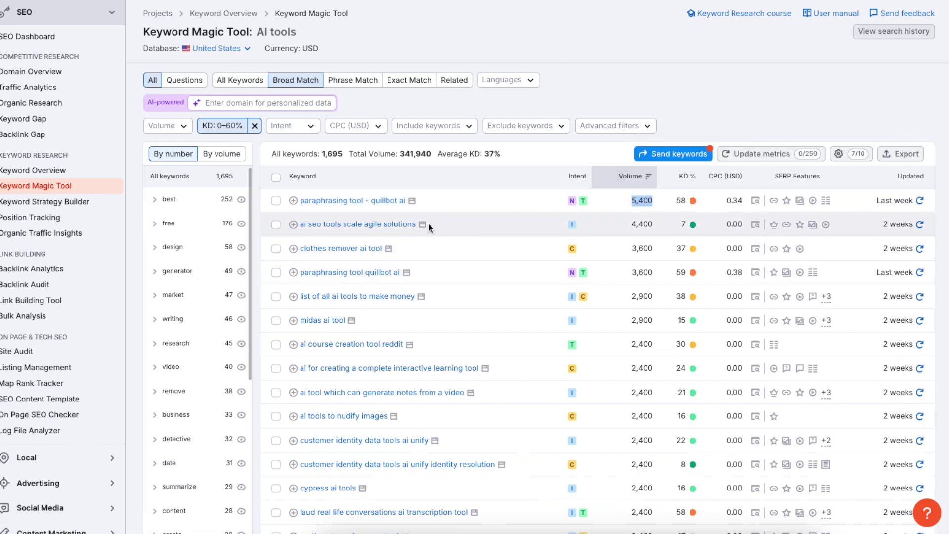
scroll(428, 217, "down", 4)
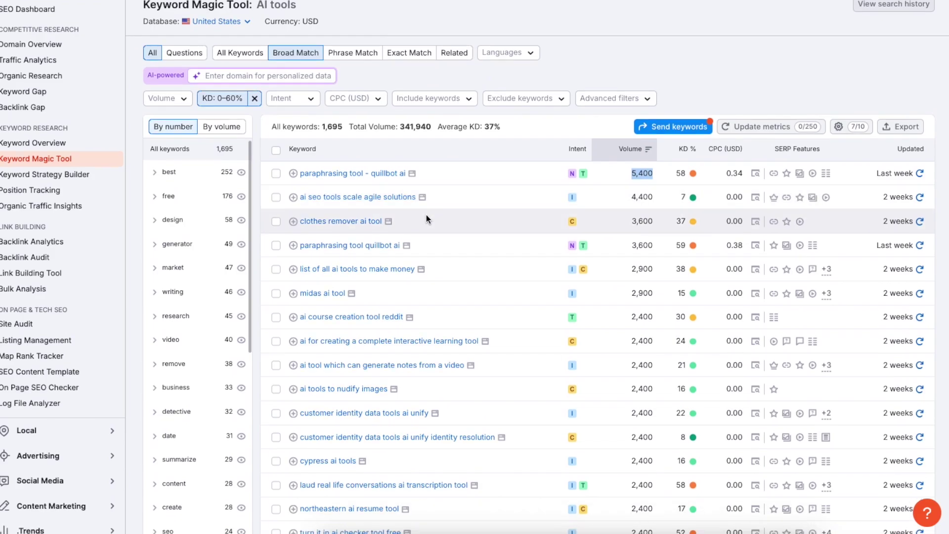
scroll(426, 215, "up", 5)
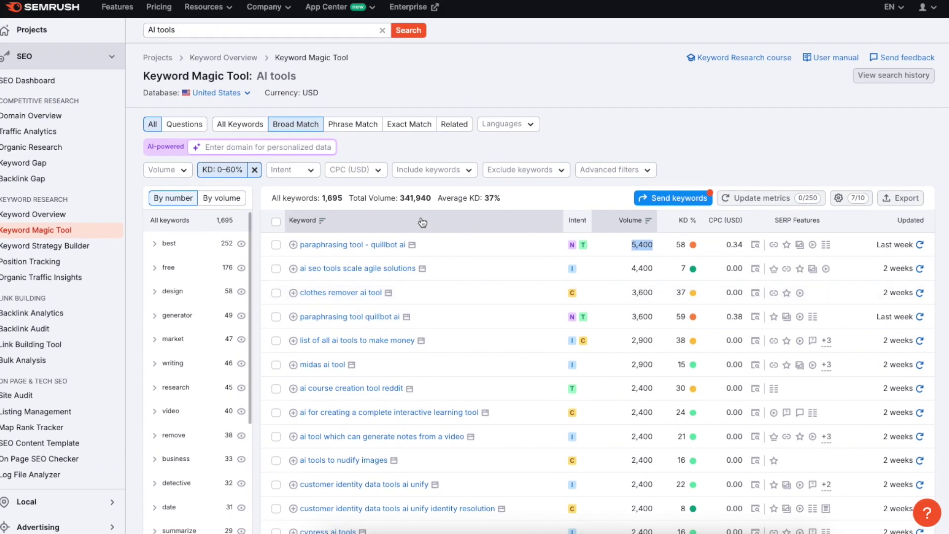
scroll(420, 223, "down", 1)
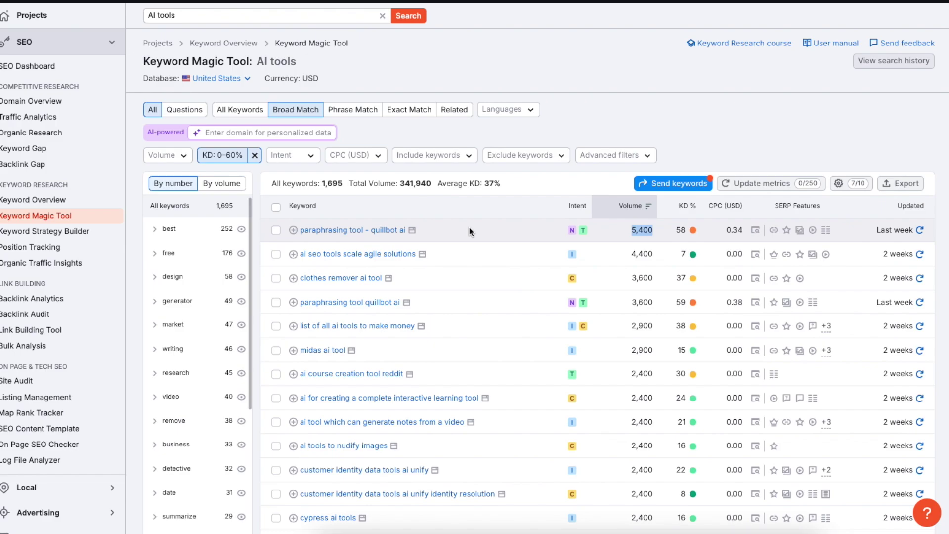
scroll(470, 227, "up", 1)
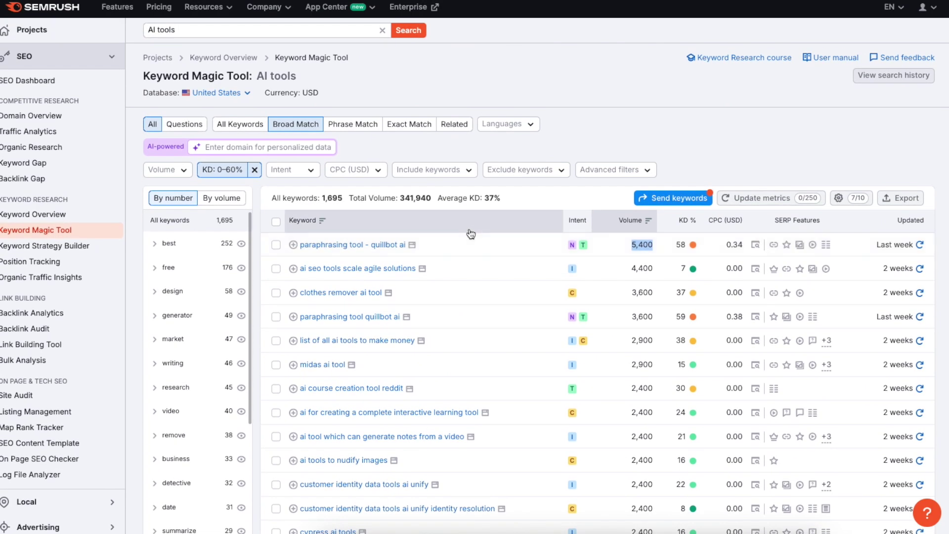
scroll(470, 234, "down", 2)
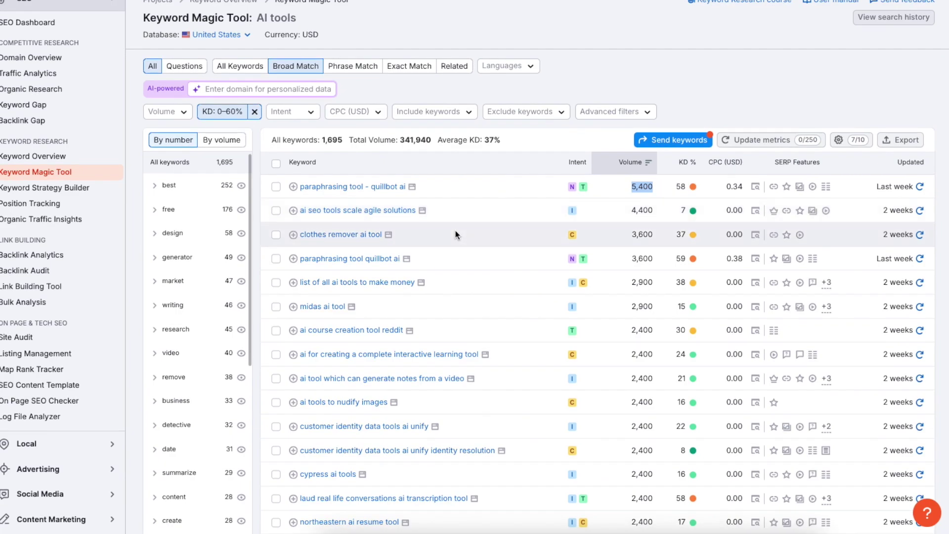
scroll(485, 212, "down", 1)
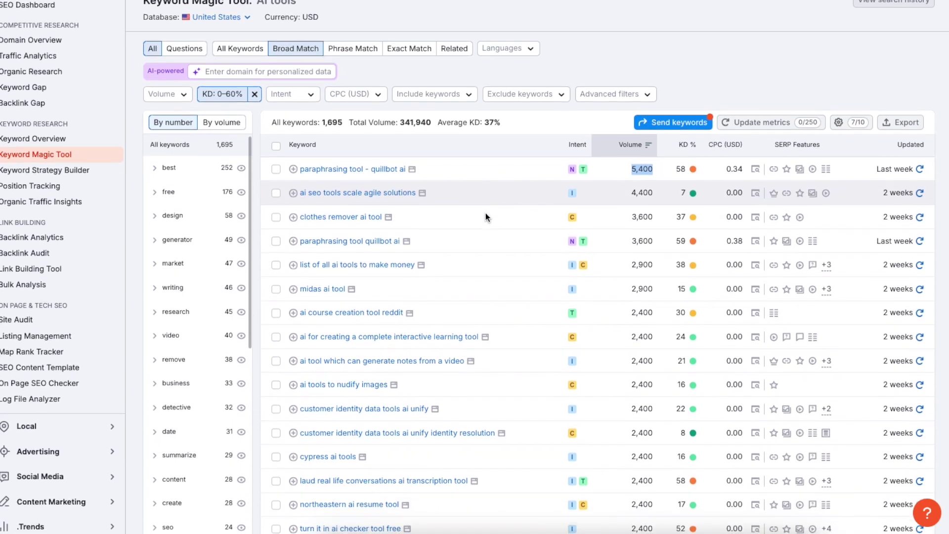
scroll(478, 217, "down", 2)
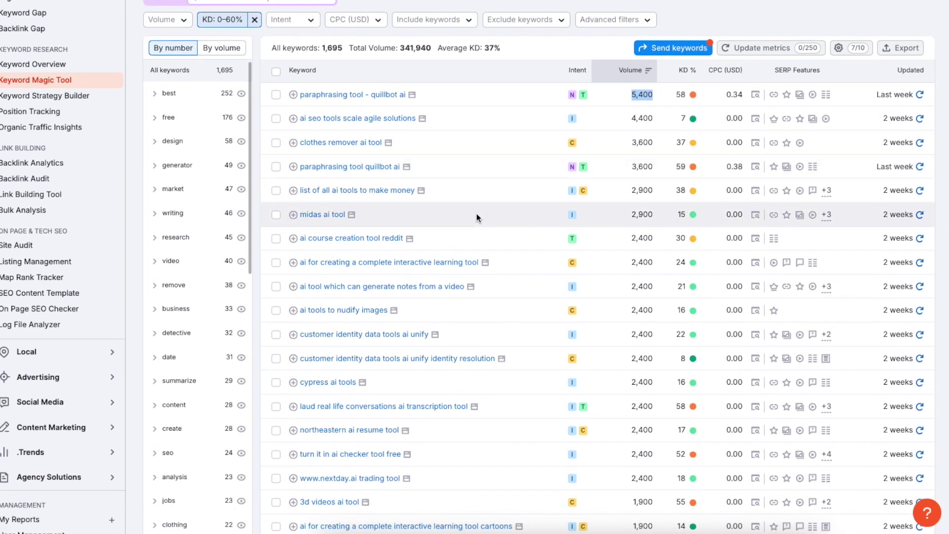
scroll(475, 217, "down", 2)
scroll(475, 218, "up", 7)
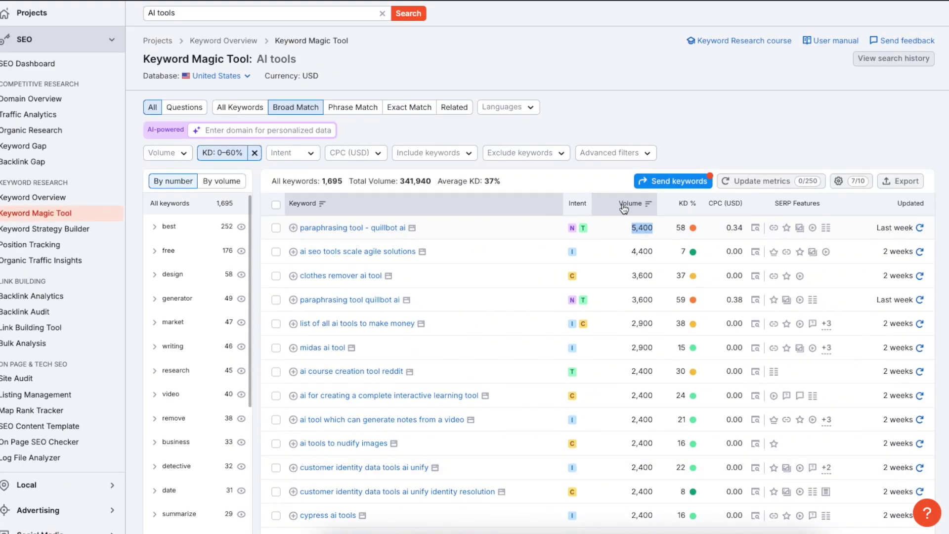
left_click_drag(655, 229, 627, 226)
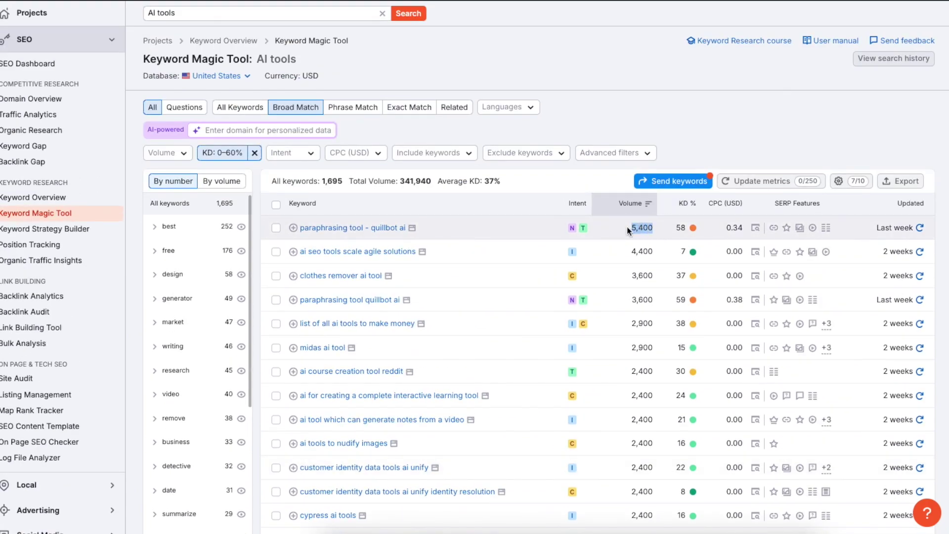
scroll(626, 229, "up", 1)
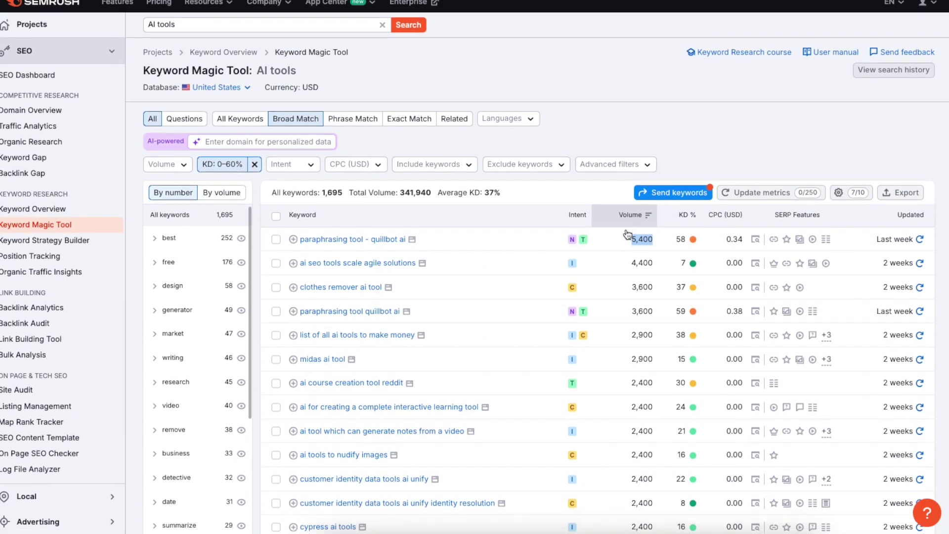
scroll(611, 239, "up", 1)
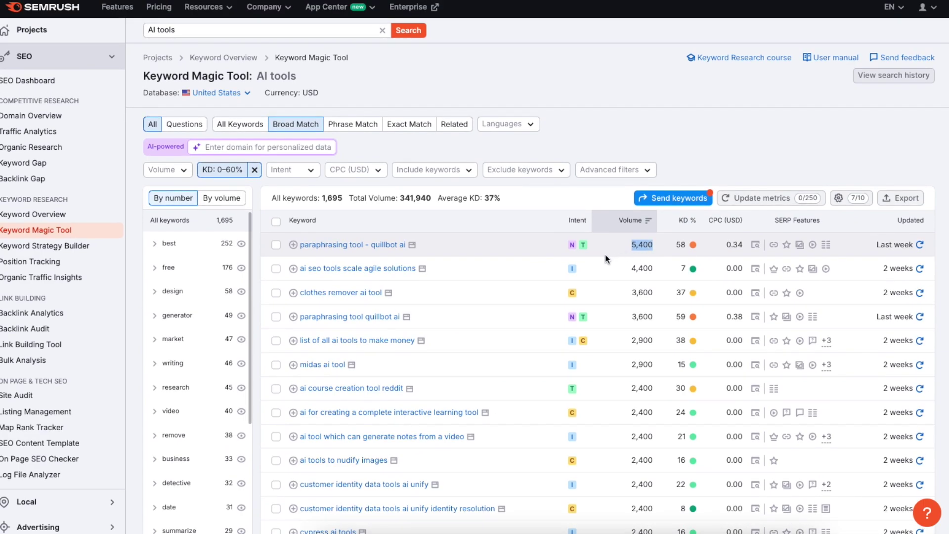
left_click(586, 197)
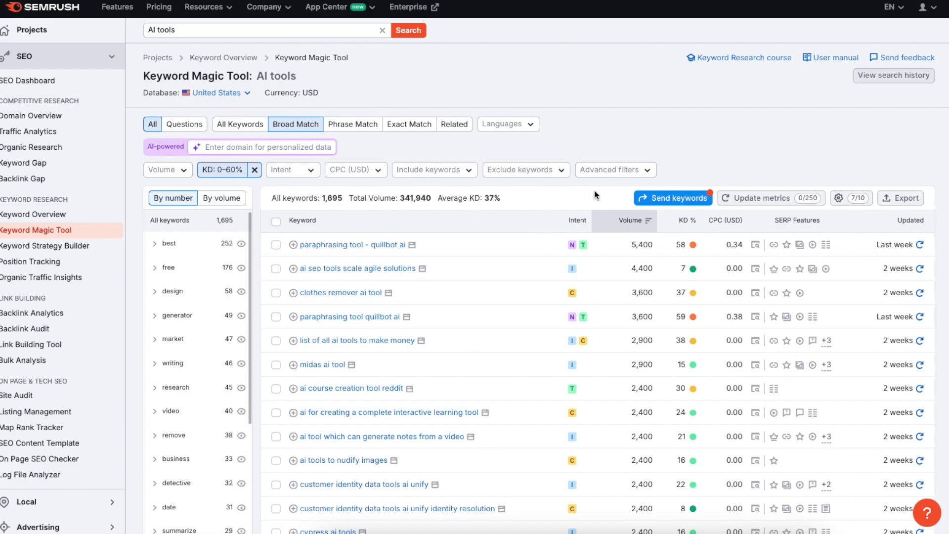
- Highlight the Intent column heading in the filtered keyword table
scroll(651, 158, "down", 1)
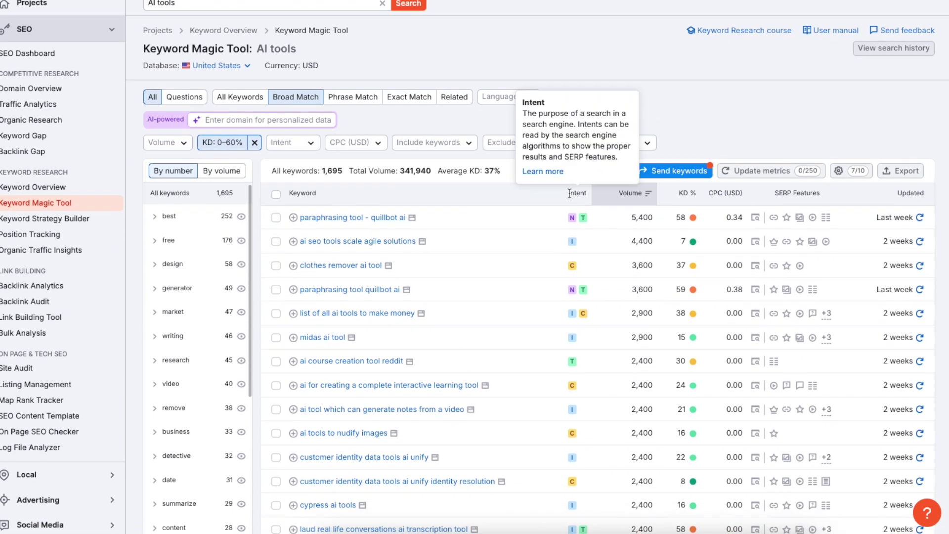
double_click(580, 193)
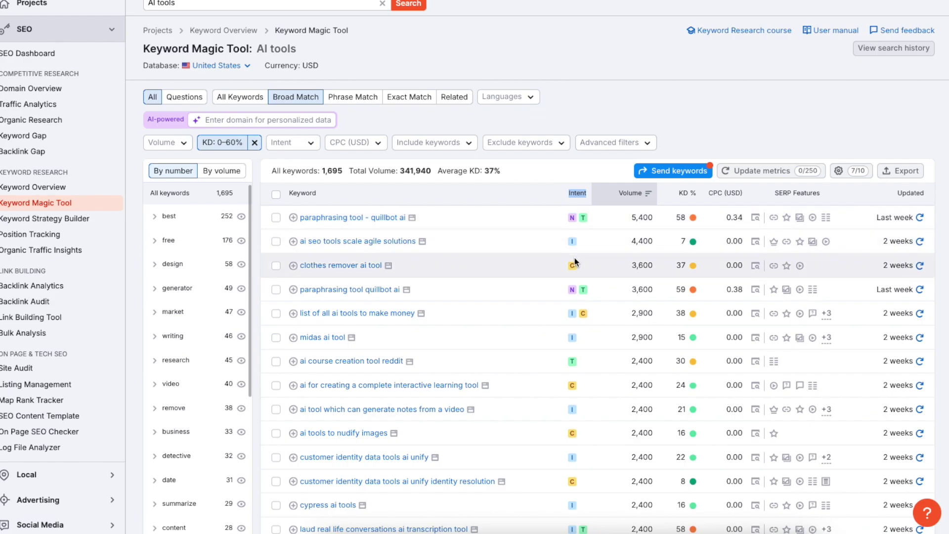
mouse_move(557, 267)
- Highlight the 'best math ai study tools' row with its 1,900 volume and KD 22
scroll(499, 309, "down", 8)
scroll(593, 261, "down", 5)
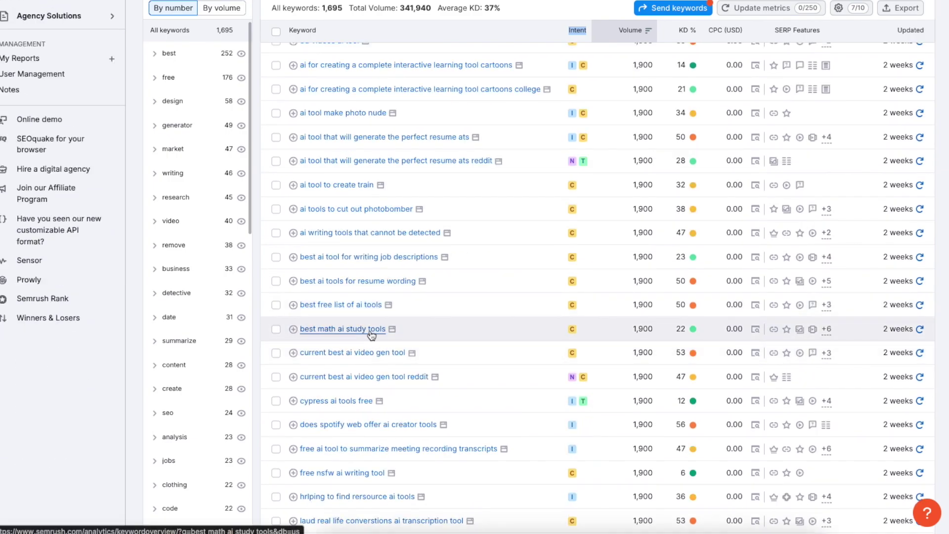
mouse_move(572, 334)
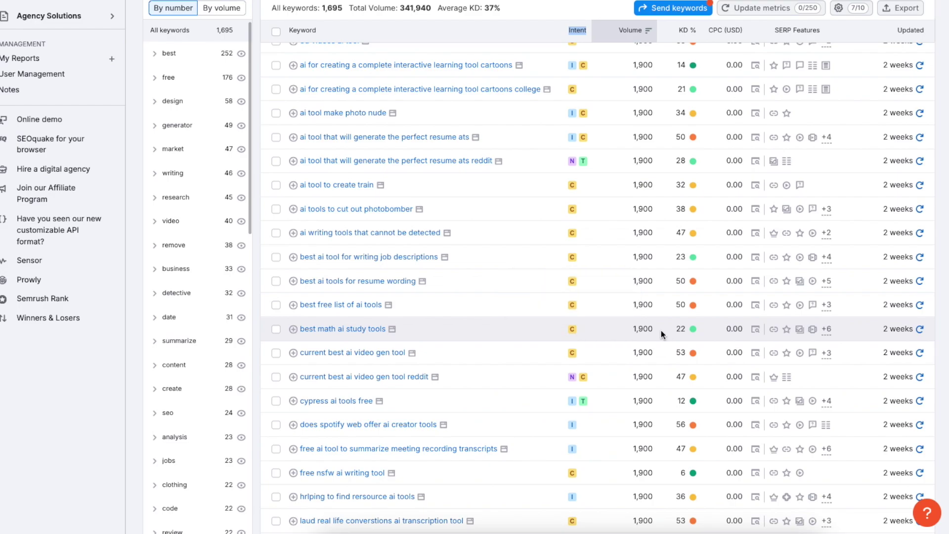
left_click_drag(654, 329, 632, 329)
mouse_move(693, 329)
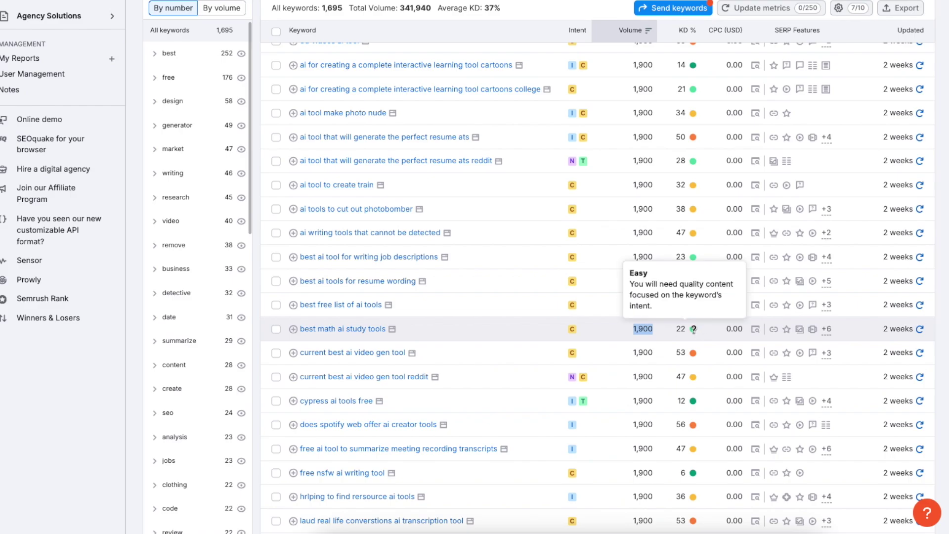
left_click_drag(694, 330, 305, 328)
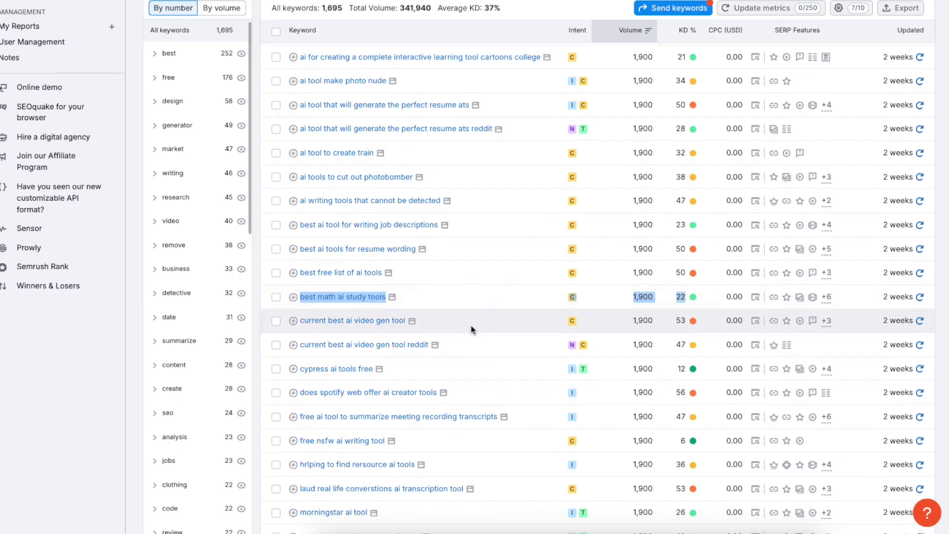
scroll(477, 287, "down", 3)
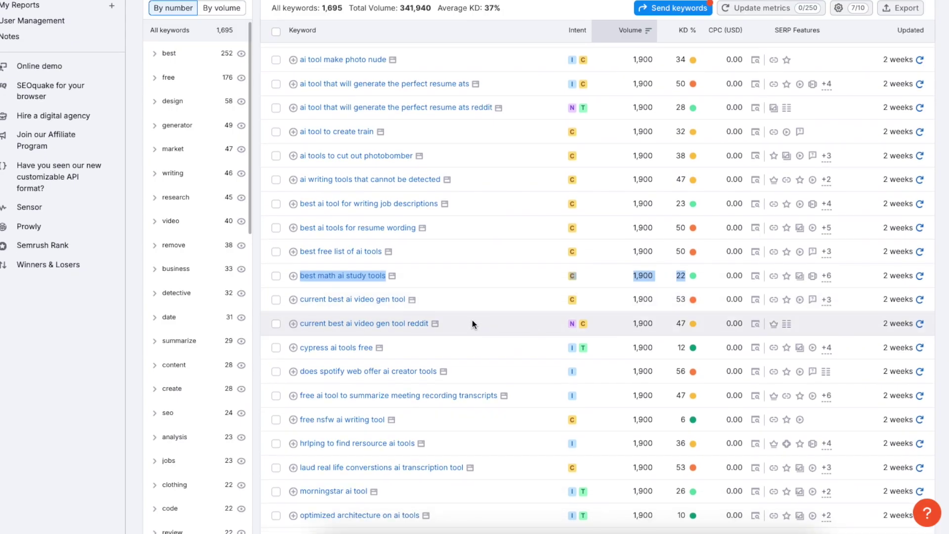
scroll(474, 309, "down", 2)
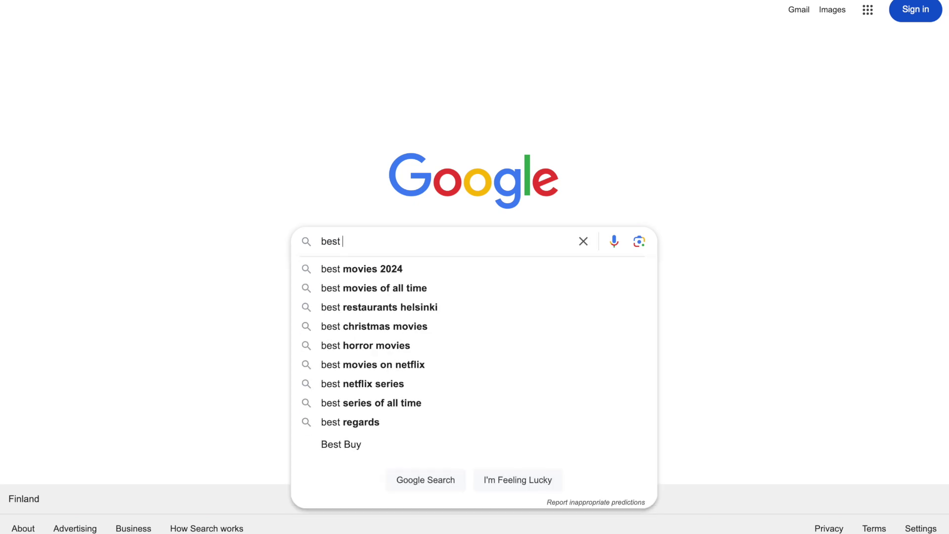
- Extend the Google query with 'ai tools' to see autocomplete suggestions
type("ai tools for")
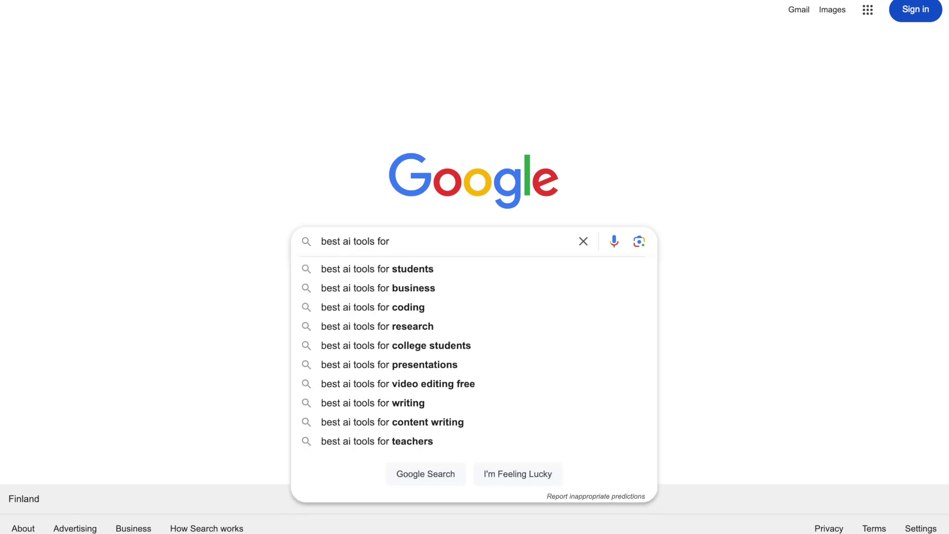